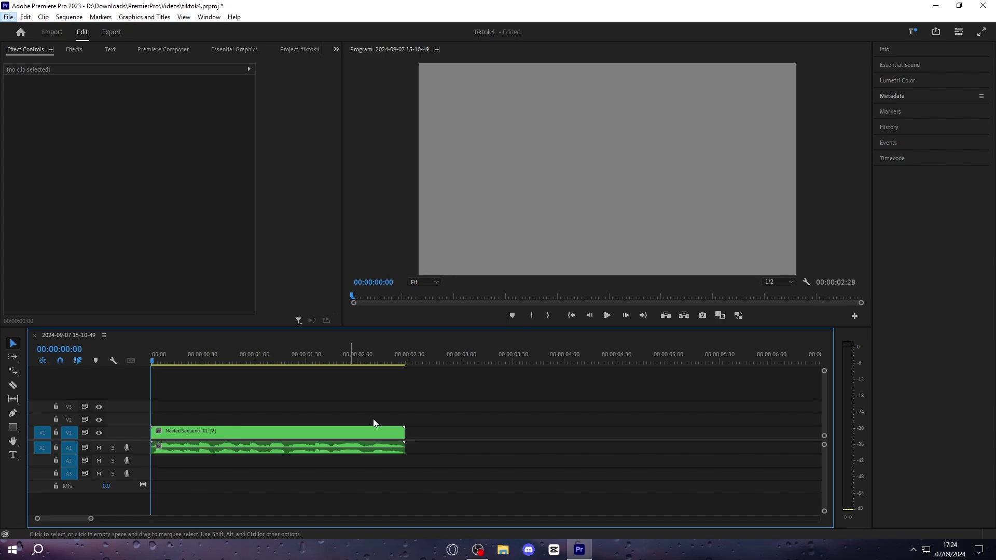
Show the sequence's empty Captions list in the Text panel, glancing at the Window menu.
{"action": "key", "text": "shift+7"}
{"action": "left_click", "coordinate": [111, 49]}
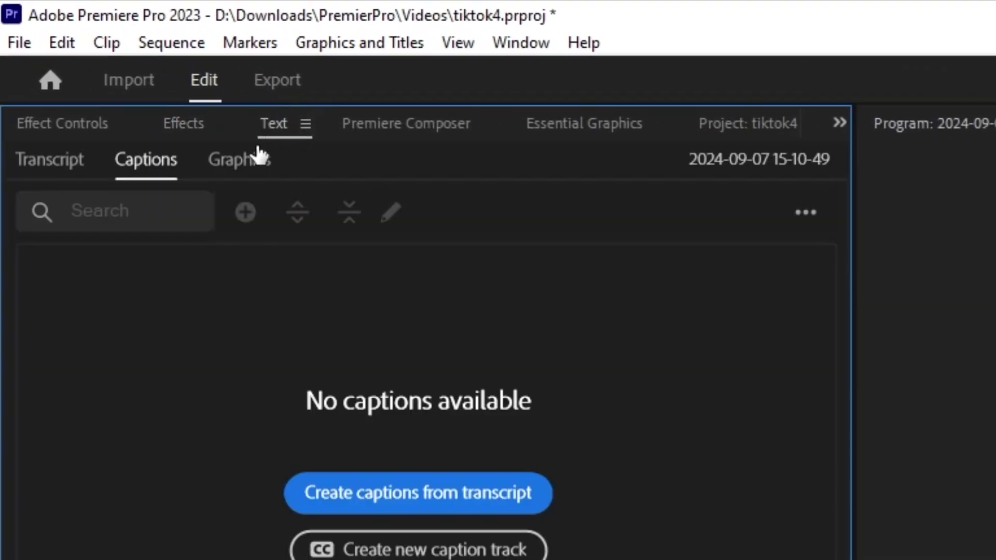
{"action": "left_click", "coordinate": [516, 45]}
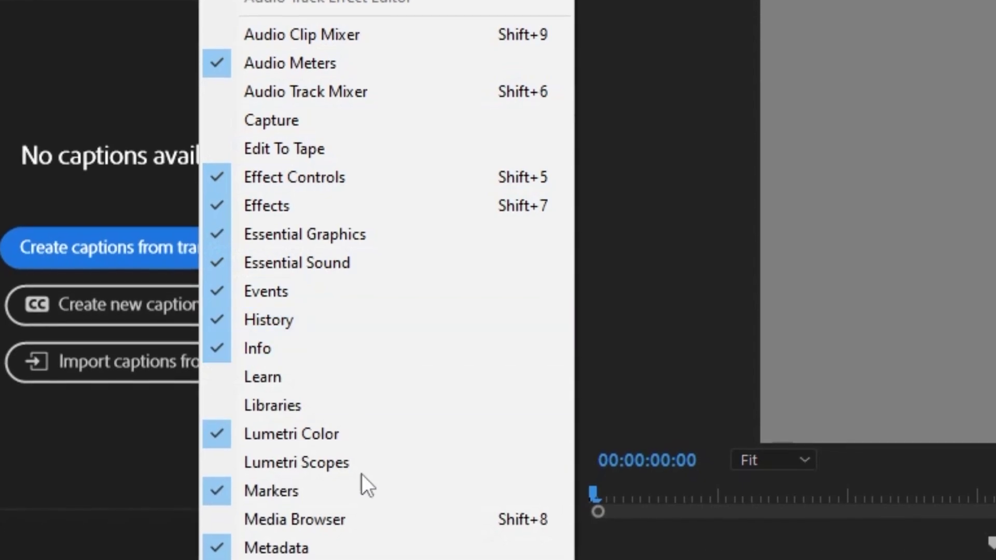
{"action": "left_click", "coordinate": [96, 473]}
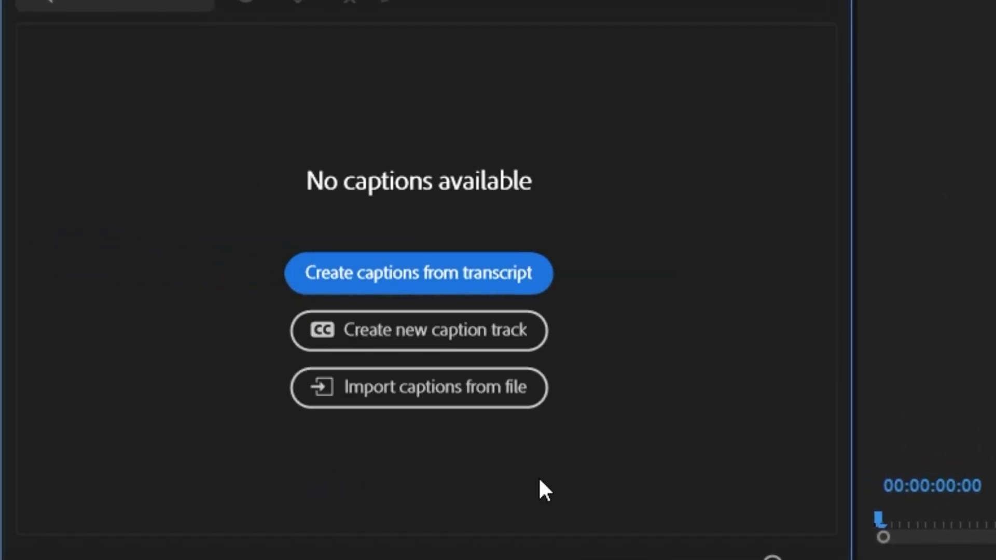
Set transcript caption preferences: 10-character maximum, shorter minimum duration, single line, speakers not separated.
{"action": "left_click", "coordinate": [452, 276]}
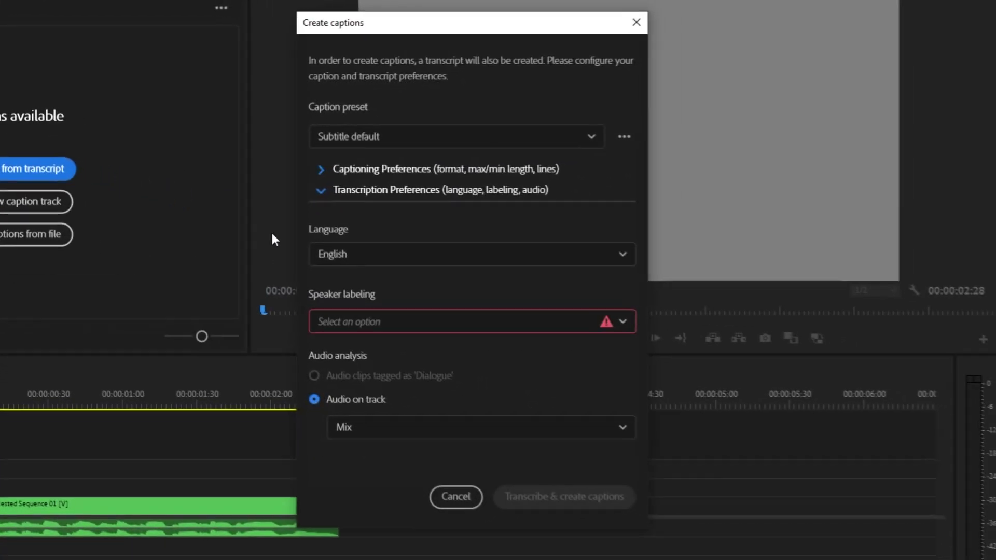
{"action": "left_click", "coordinate": [418, 171]}
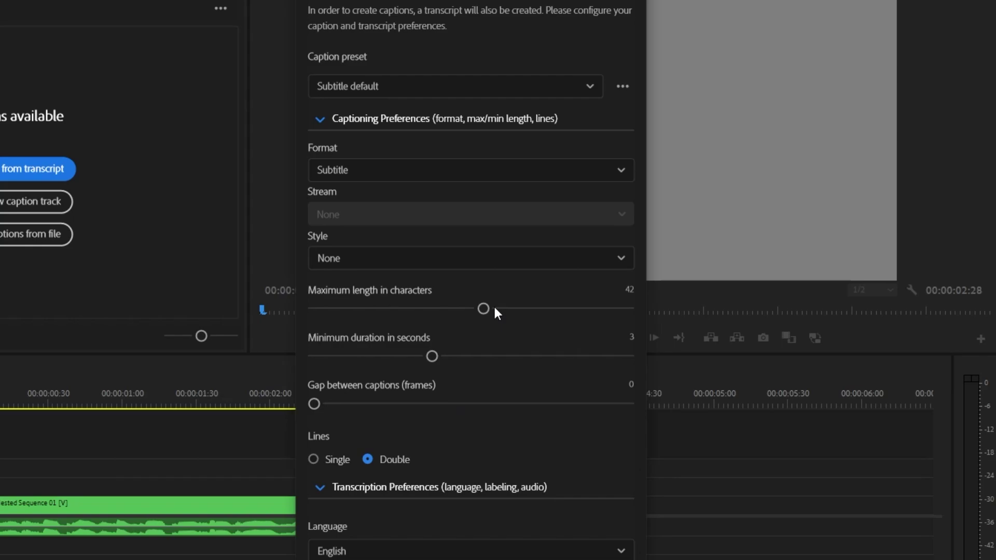
{"action": "left_click_drag", "start_coordinate": [483, 309], "coordinate": [306, 314]}
{"action": "left_click_drag", "start_coordinate": [431, 355], "coordinate": [285, 367]}
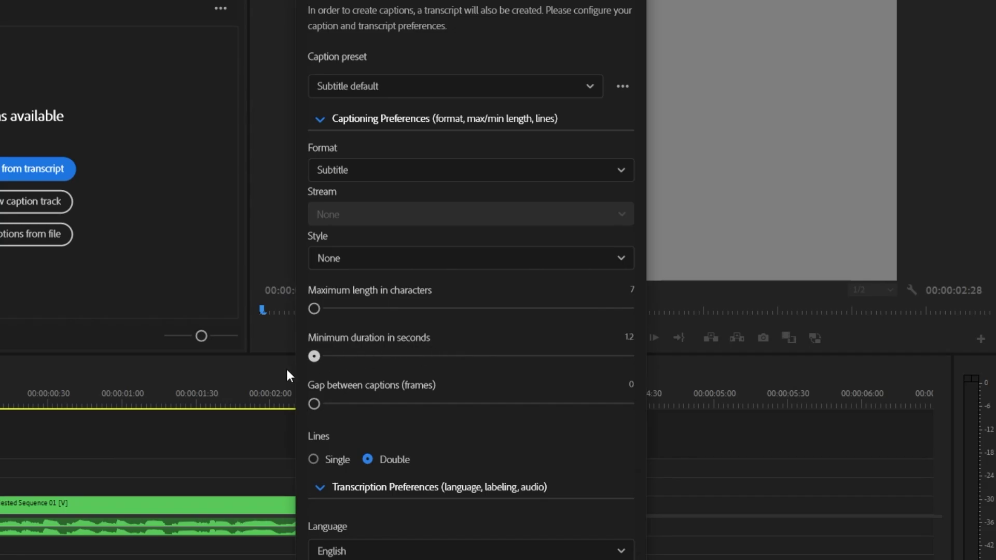
{"action": "left_click", "coordinate": [314, 459]}
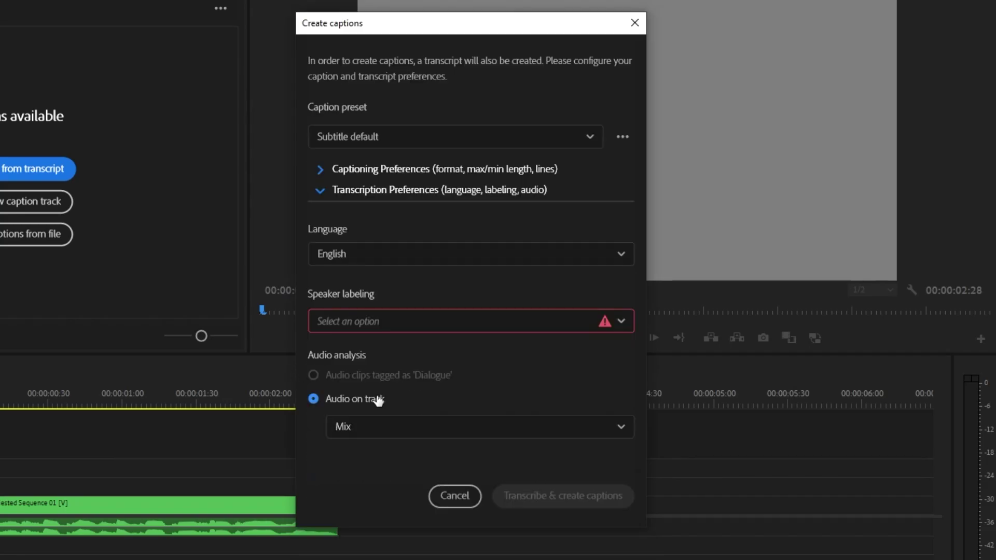
{"action": "left_click", "coordinate": [363, 321]}
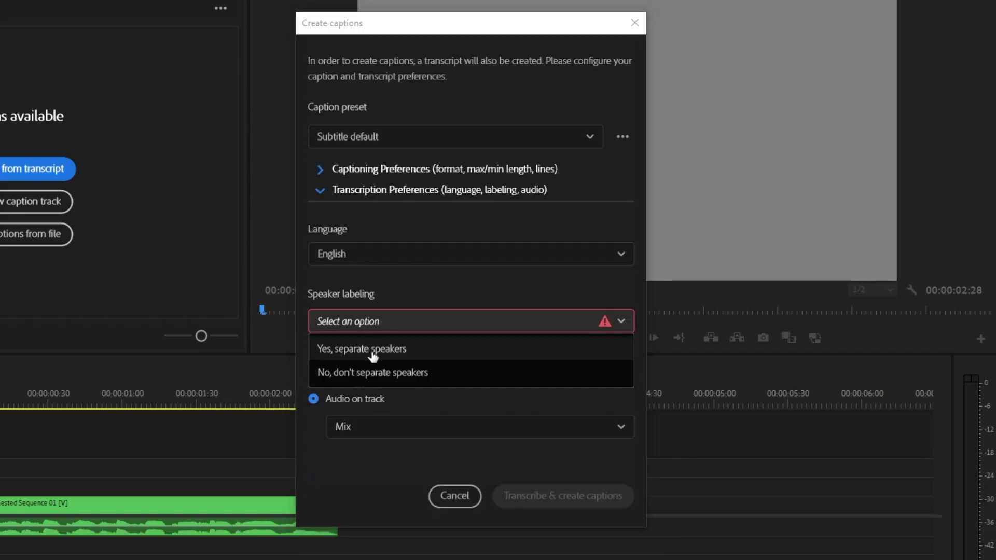
{"action": "left_click", "coordinate": [330, 371]}
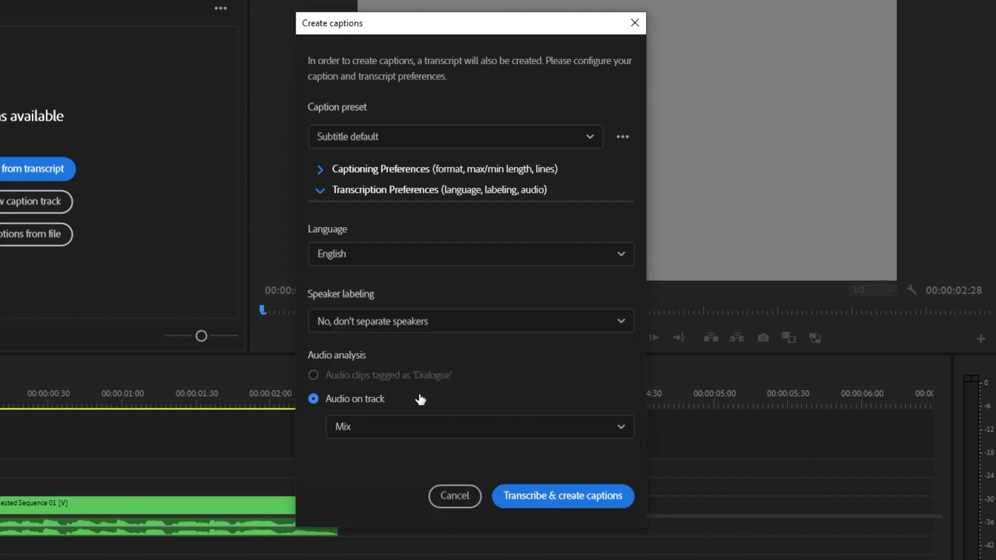
Transcribe and create the word-level captions, play them back, then return near the start.
{"action": "left_click", "coordinate": [590, 498]}
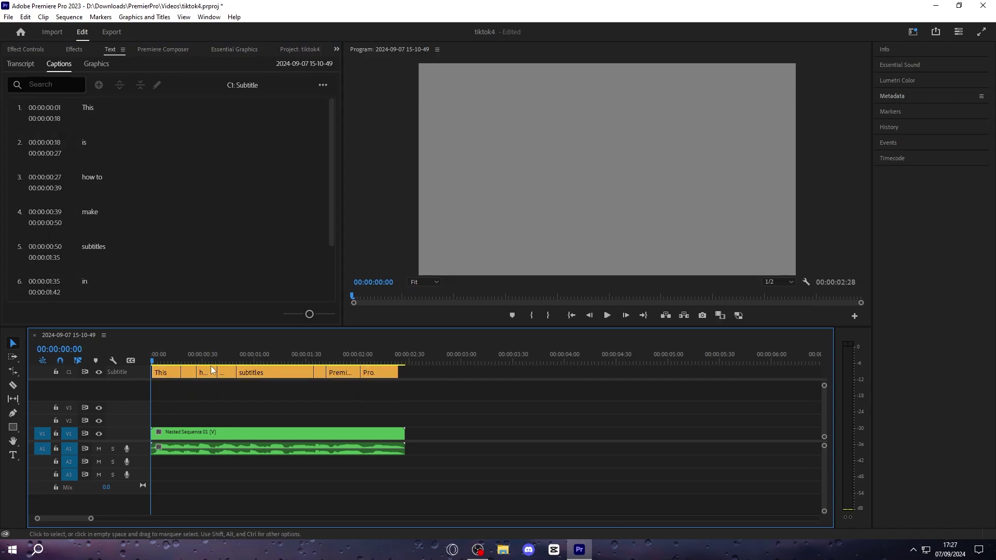
{"action": "key", "text": "space"}
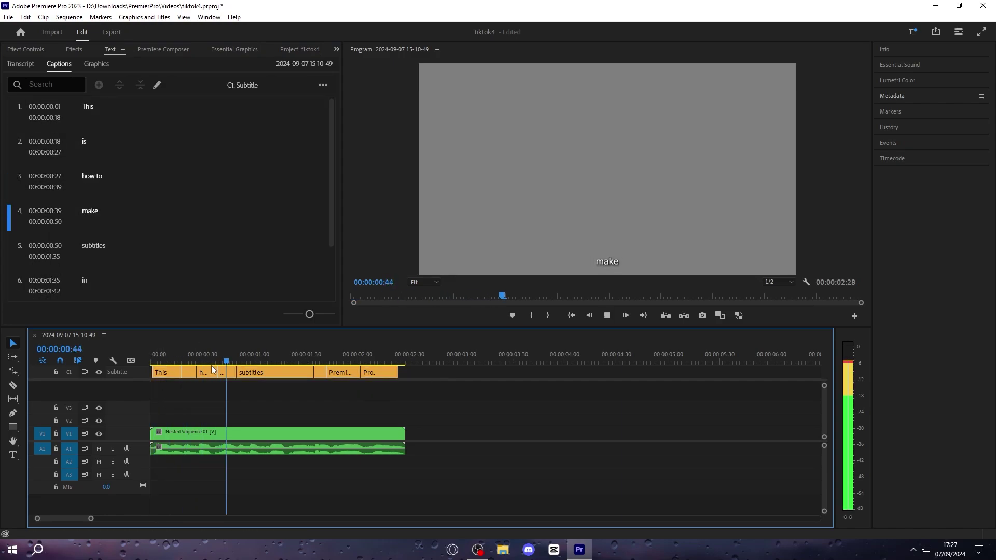
{"action": "key", "text": "space"}
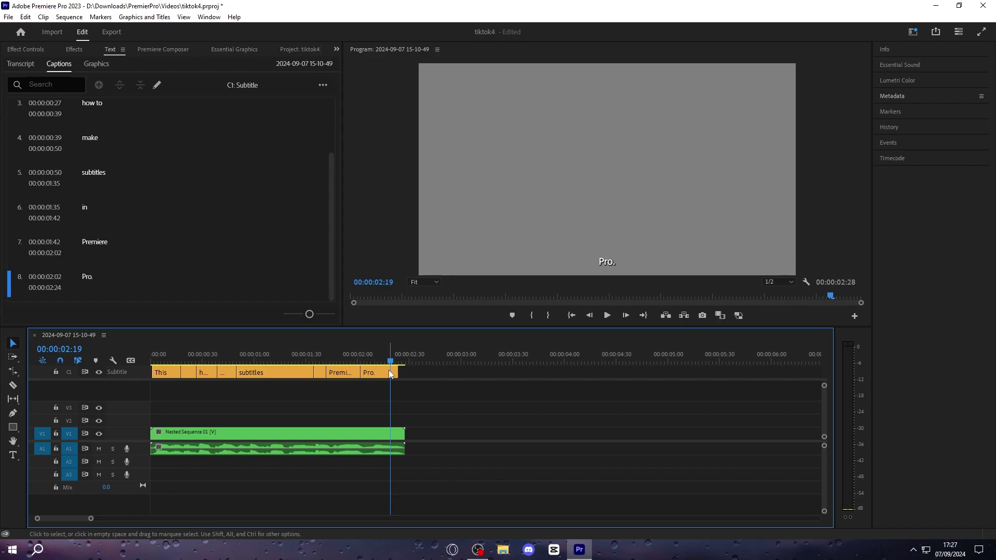
{"action": "left_click_drag", "start_coordinate": [390, 363], "coordinate": [262, 363]}
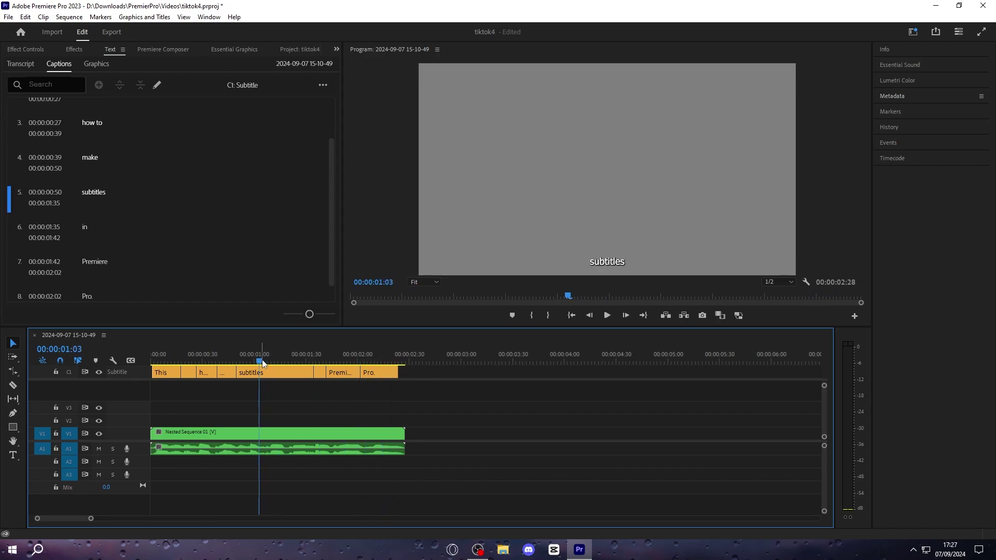
{"action": "left_click_drag", "start_coordinate": [261, 363], "coordinate": [167, 363]}
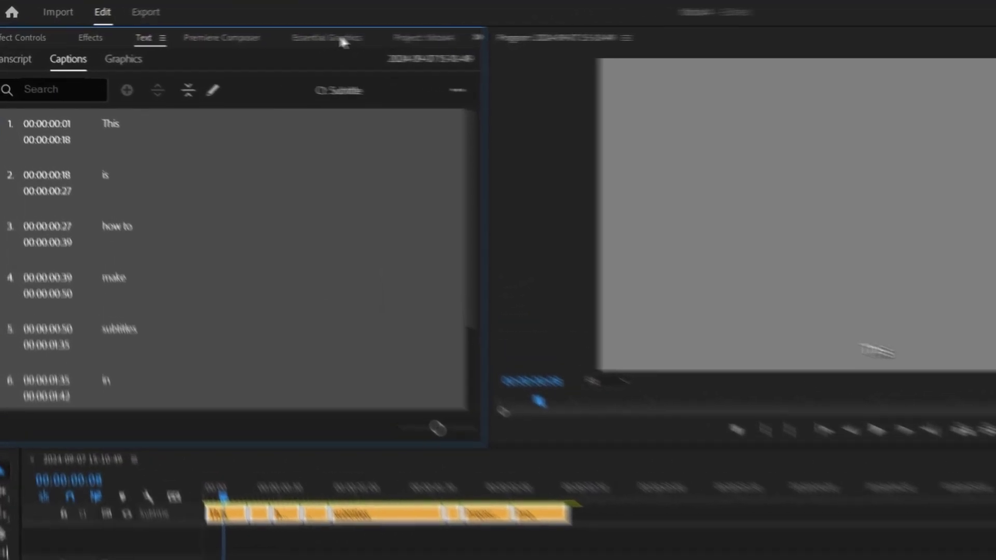
Set the caption font to MADE TOMMY ExtraBold, centre-aligned, at size 115.
{"action": "left_click", "coordinate": [236, 49]}
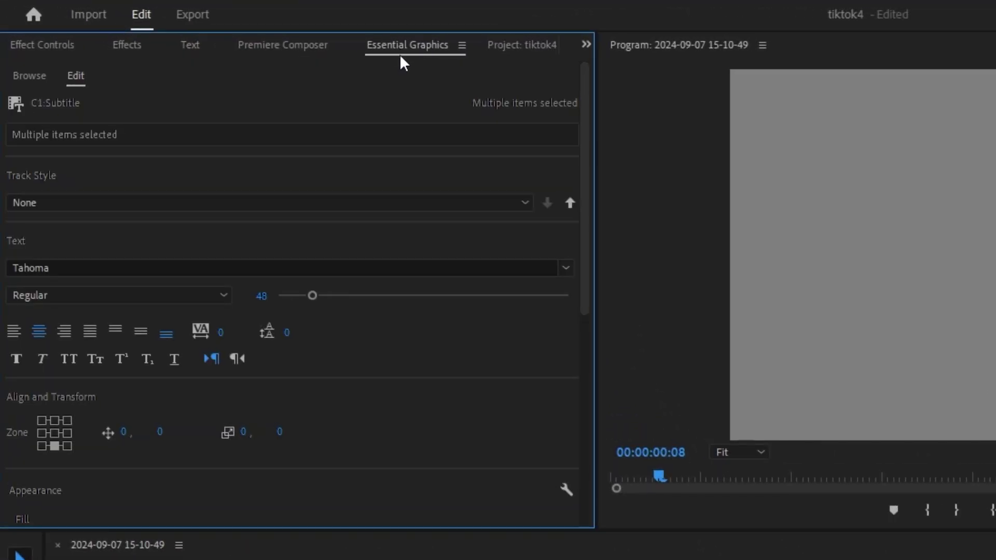
{"action": "left_click", "coordinate": [565, 267]}
{"action": "scroll", "coordinate": [208, 415], "scroll_direction": "up", "scroll_amount": 2}
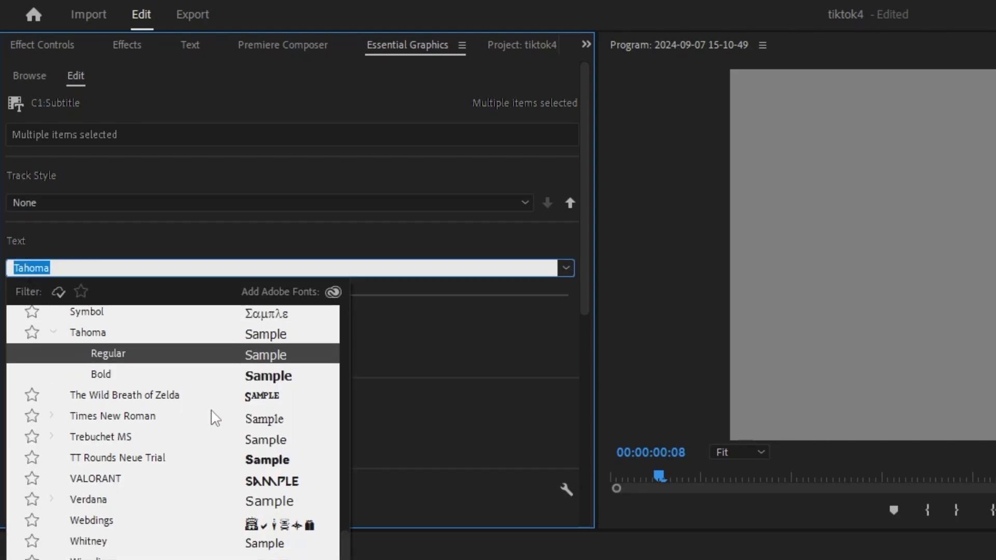
{"action": "scroll", "coordinate": [215, 418], "scroll_direction": "up", "scroll_amount": 10}
{"action": "left_click", "coordinate": [118, 423]}
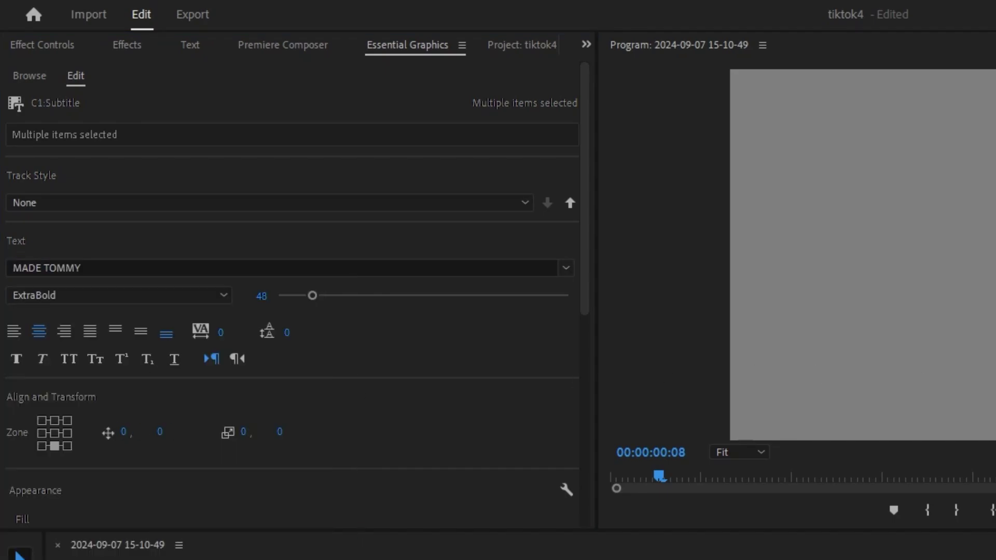
{"action": "left_click", "coordinate": [40, 331]}
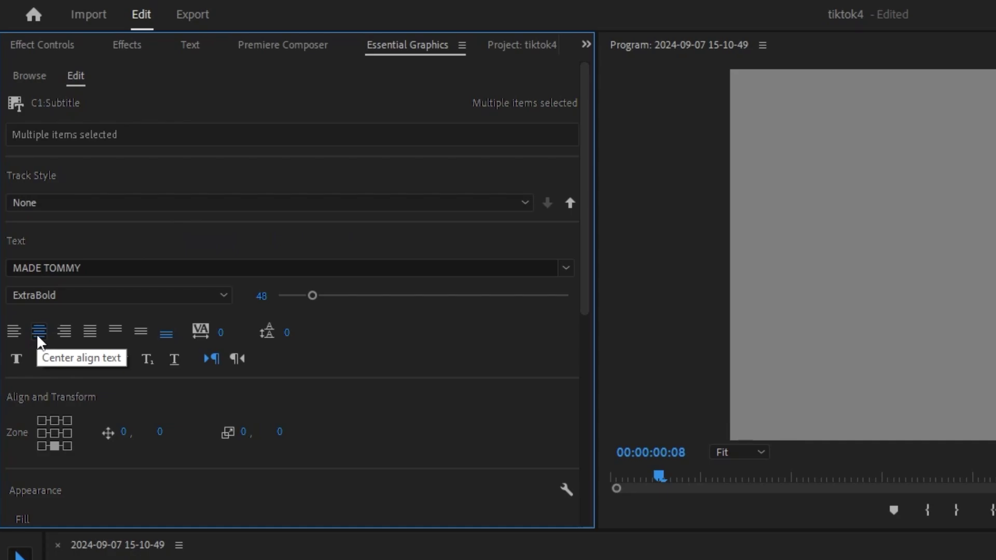
{"action": "scroll", "coordinate": [311, 225], "scroll_direction": "down", "scroll_amount": 3}
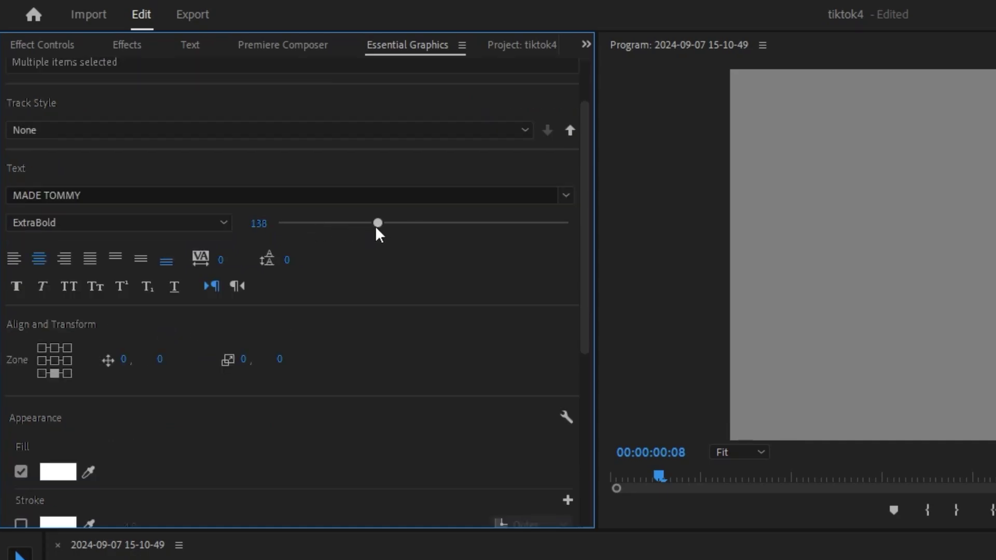
{"action": "left_click_drag", "start_coordinate": [357, 227], "coordinate": [361, 226]}
Add an orange outer stroke of width 8 and slightly lengthen the shadow distance.
{"action": "scroll", "coordinate": [367, 261], "scroll_direction": "down", "scroll_amount": 10}
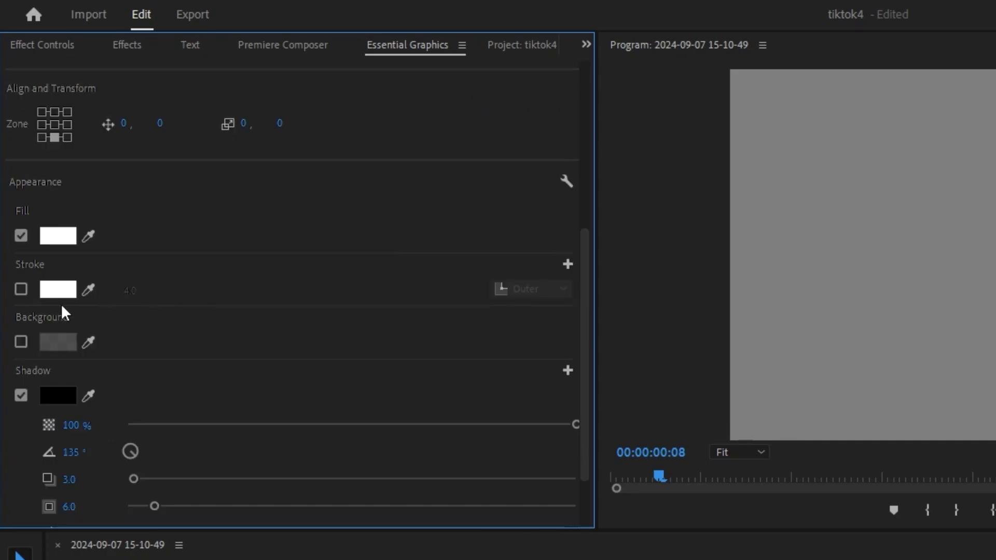
{"action": "left_click", "coordinate": [21, 290]}
{"action": "left_click", "coordinate": [58, 290]}
{"action": "left_click", "coordinate": [811, 491]}
{"action": "left_click_drag", "start_coordinate": [811, 491], "coordinate": [880, 558]}
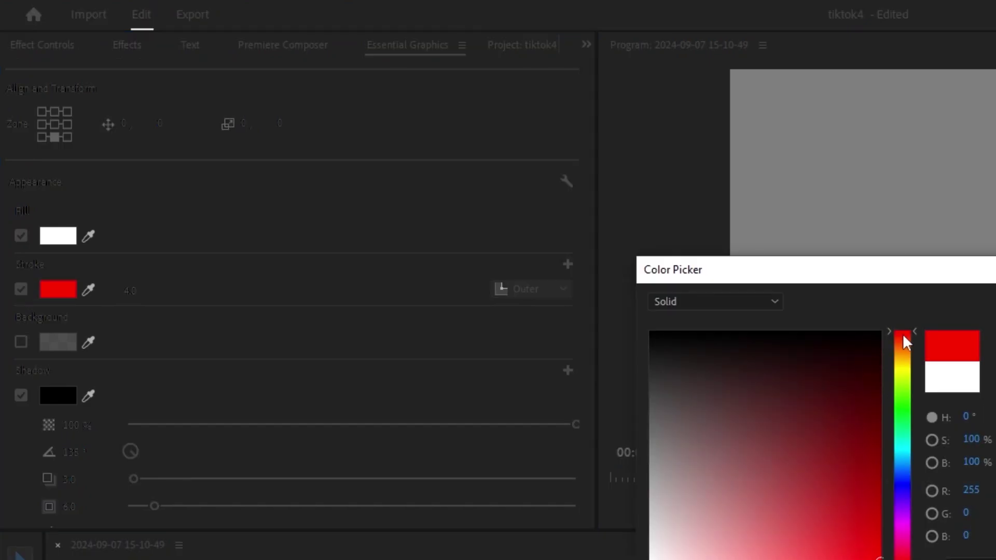
{"action": "left_click_drag", "start_coordinate": [905, 342], "coordinate": [905, 358]}
{"action": "key", "text": "Return"}
{"action": "left_click", "coordinate": [131, 291]}
{"action": "type", "text": "9"}
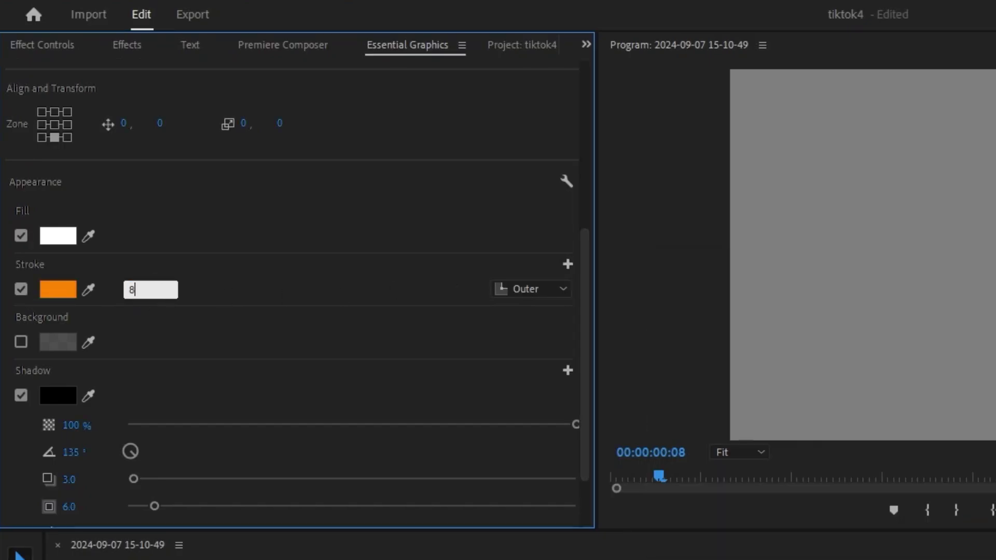
{"action": "key", "text": "Return"}
{"action": "scroll", "coordinate": [285, 223], "scroll_direction": "down", "scroll_amount": 3}
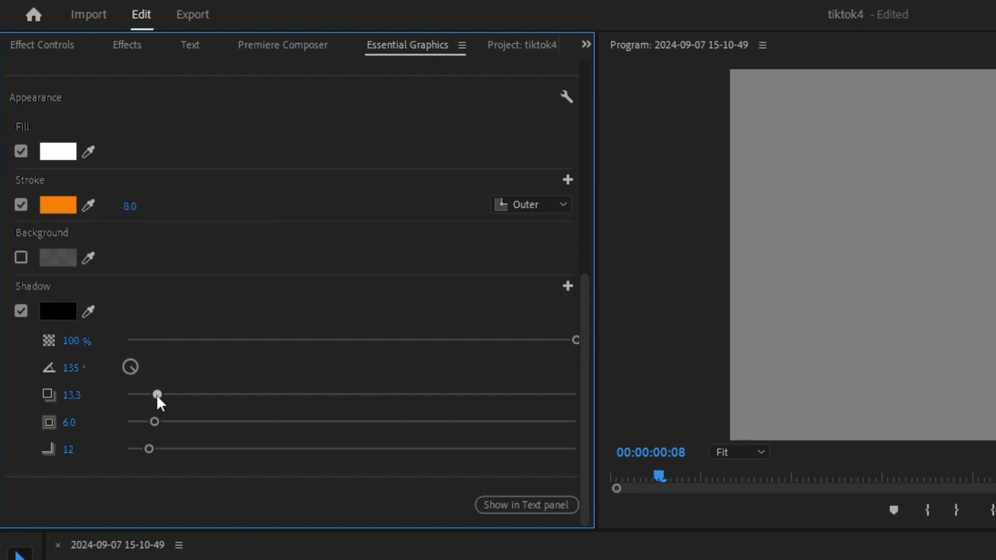
{"action": "left_click_drag", "start_coordinate": [156, 394], "coordinate": [158, 395]}
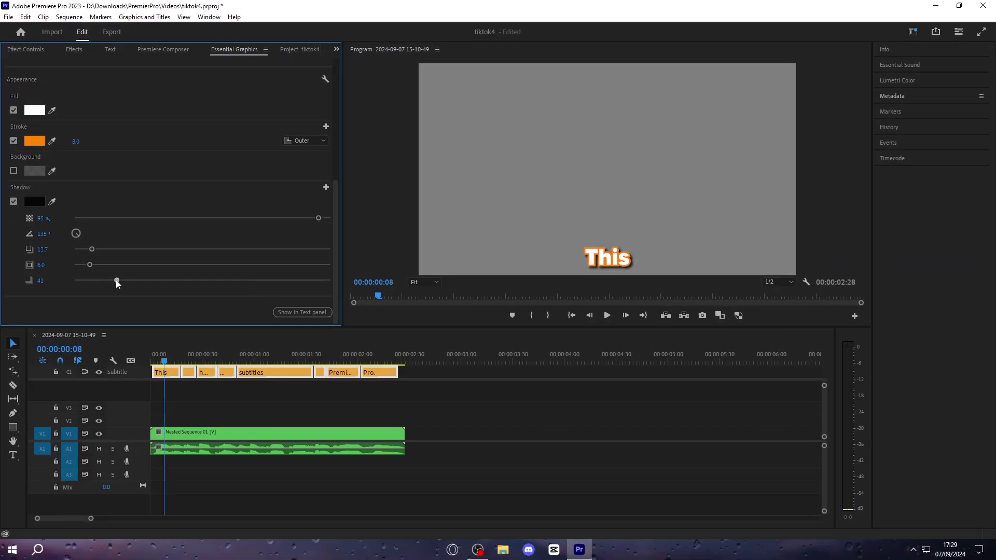
Play through the restyled captions from 'This' to 'Pro.' and marquee-select every caption clip.
{"action": "scroll", "coordinate": [126, 426], "scroll_direction": "up", "scroll_amount": 3}
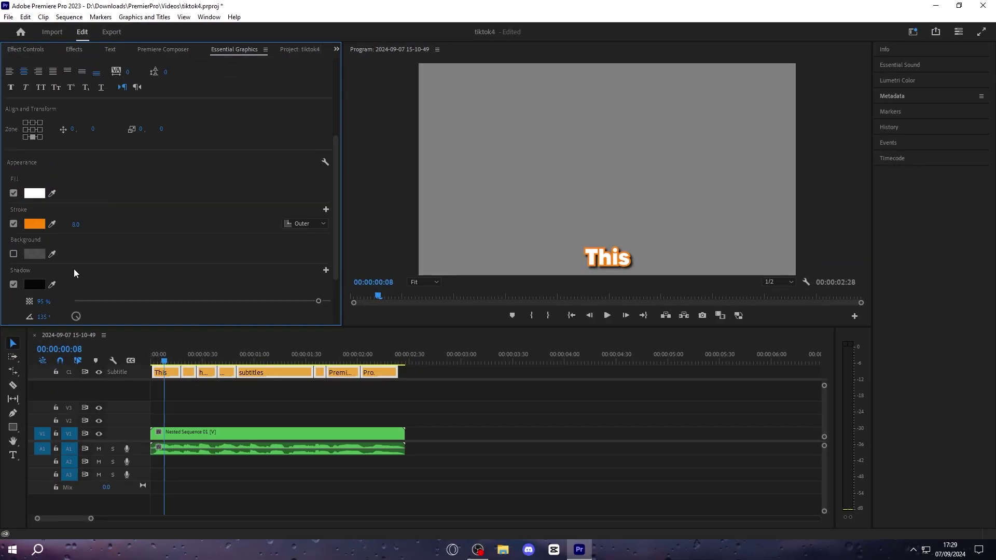
{"action": "left_click", "coordinate": [184, 385]}
{"action": "key", "text": "space"}
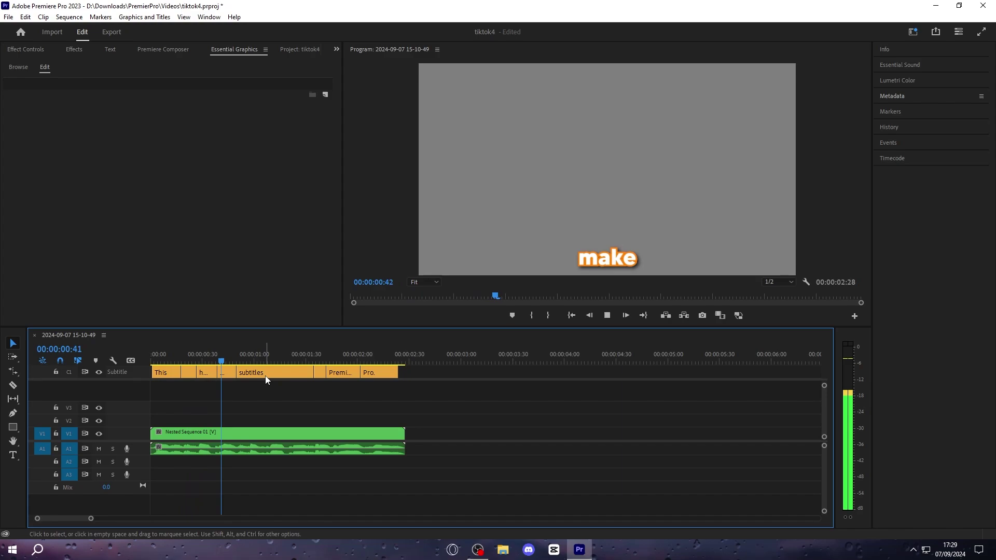
{"action": "key", "text": "space"}
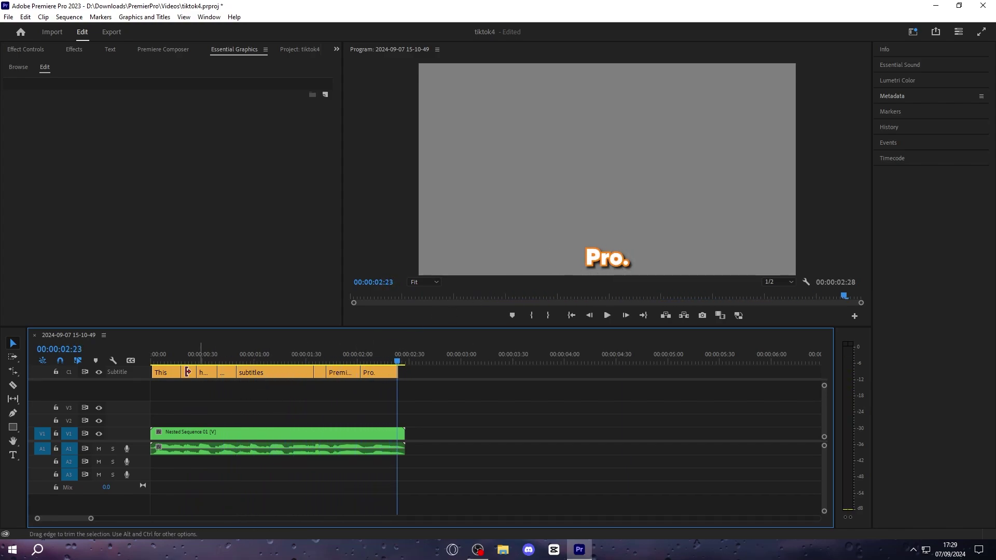
{"action": "left_click_drag", "start_coordinate": [170, 362], "coordinate": [138, 377]}
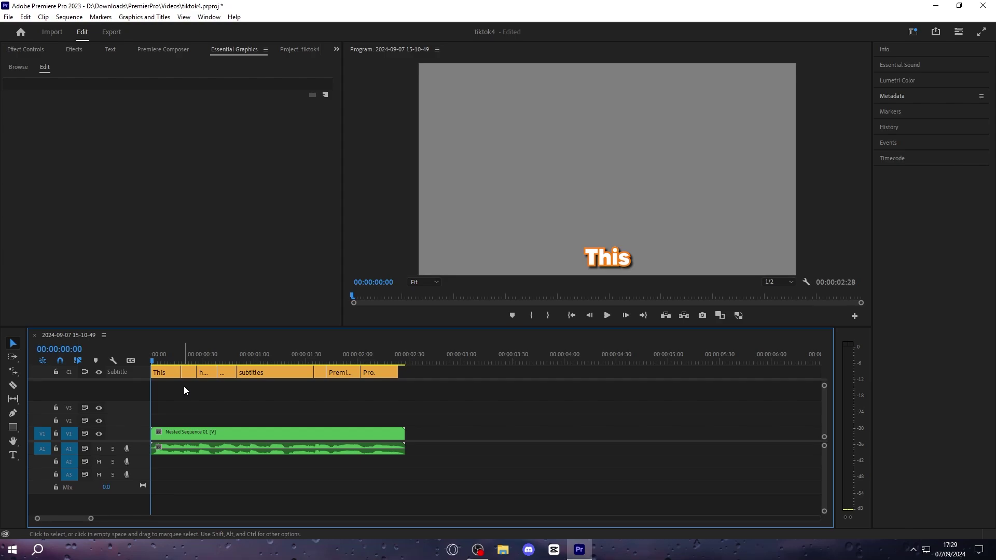
{"action": "left_click", "coordinate": [377, 358]}
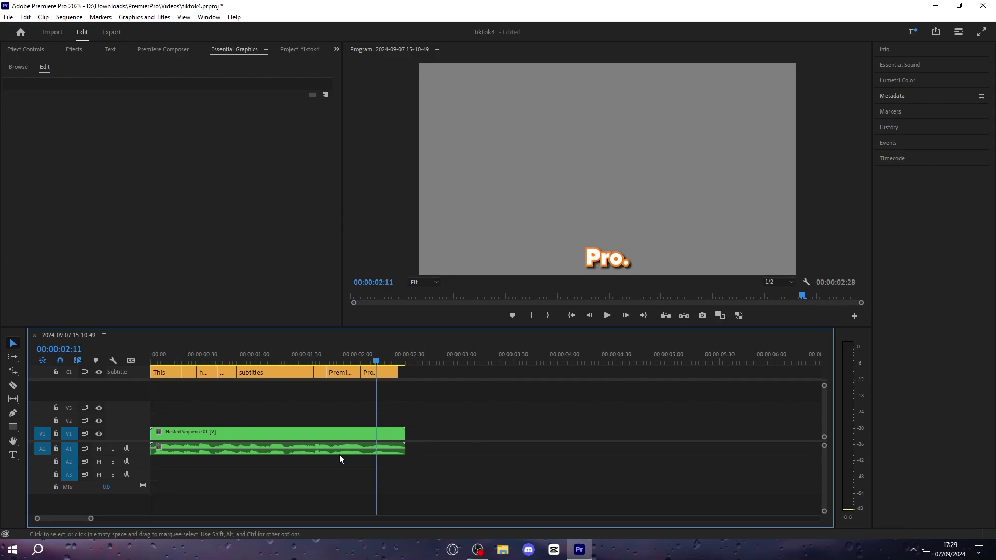
{"action": "left_click_drag", "start_coordinate": [435, 398], "coordinate": [144, 368]}
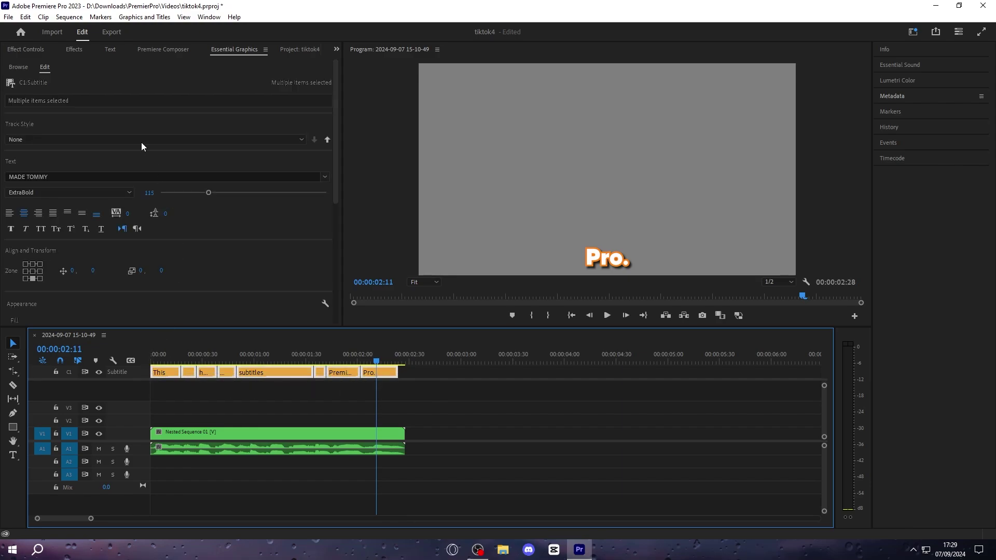
Find '.' in the captions and replace it with nothing, then scrub back to 'make'.
{"action": "left_click", "coordinate": [113, 53]}
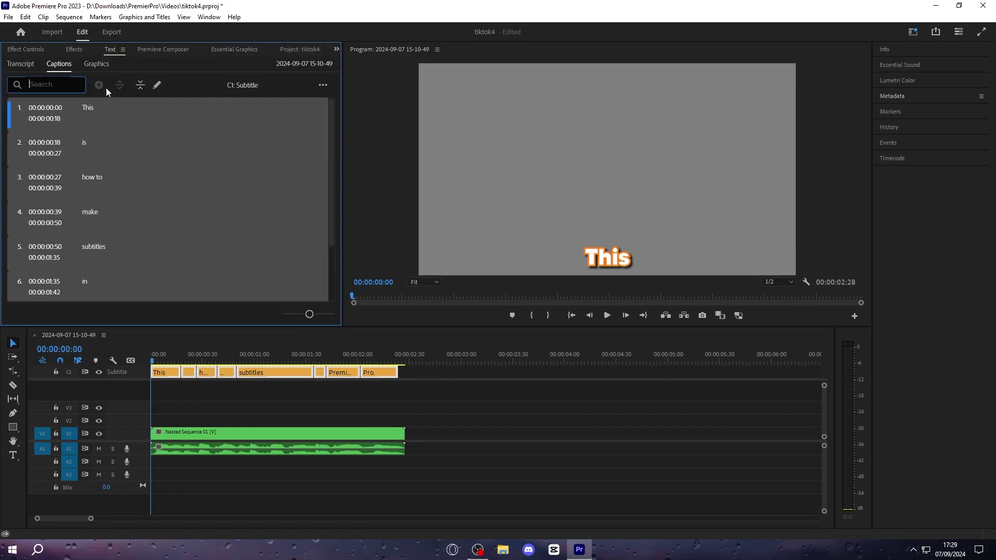
{"action": "type", "text": "."}
{"action": "left_click", "coordinate": [34, 106]}
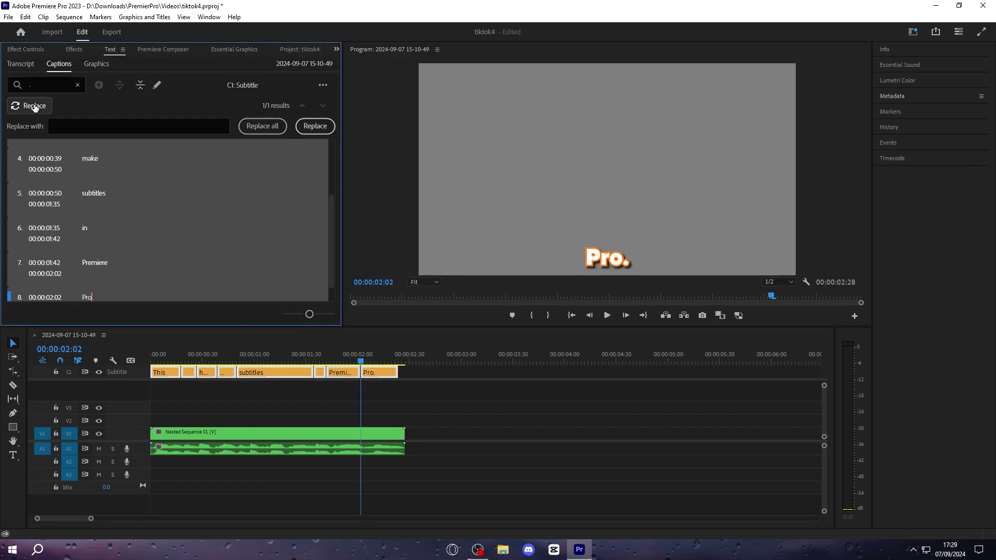
{"action": "left_click", "coordinate": [269, 126]}
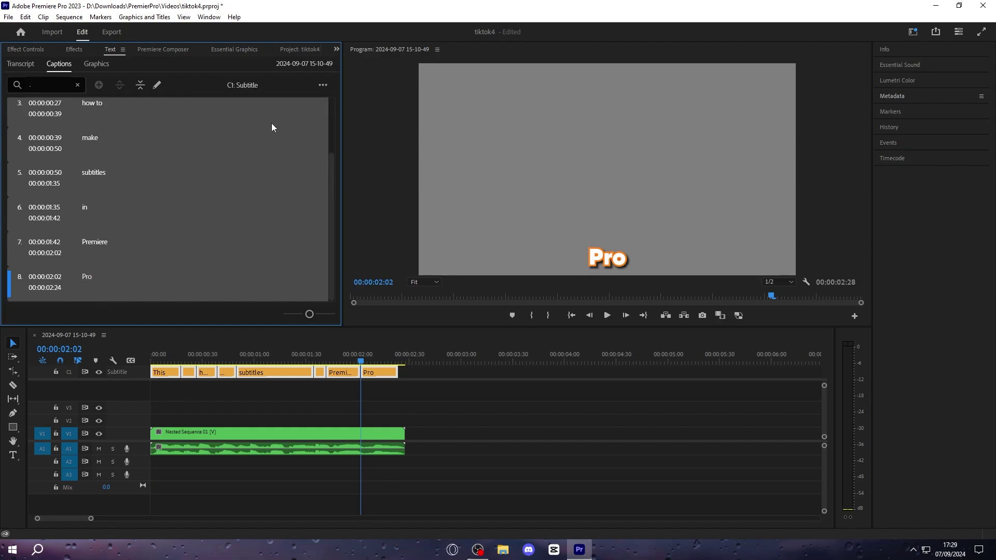
{"action": "left_click", "coordinate": [413, 397]}
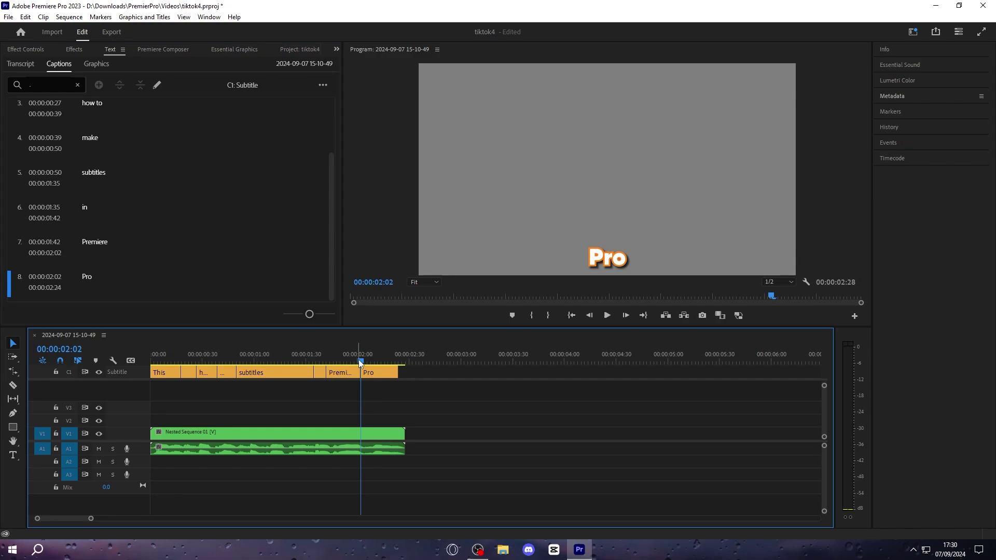
{"action": "left_click_drag", "start_coordinate": [360, 362], "coordinate": [231, 362]}
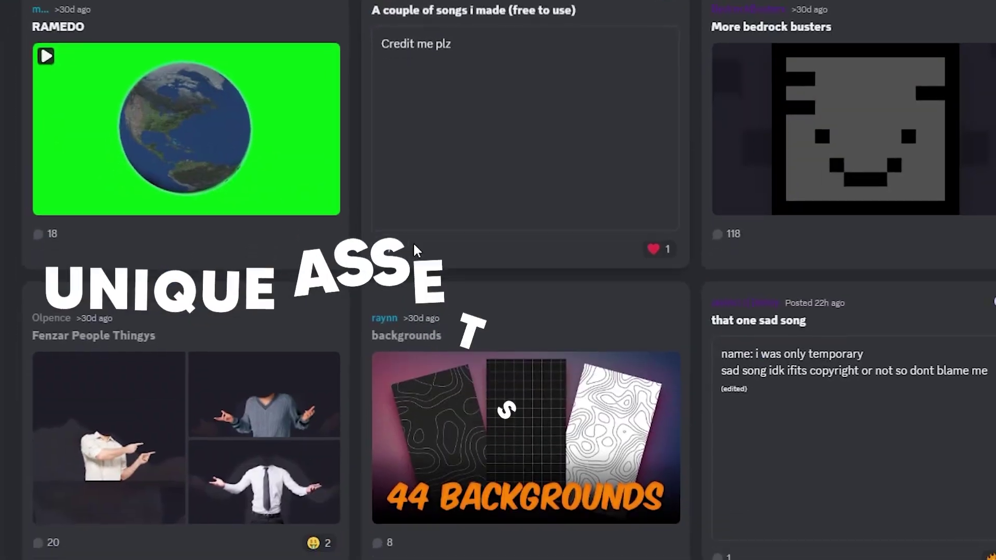
{"action": "scroll", "coordinate": [684, 288], "scroll_direction": "down", "scroll_amount": 10}
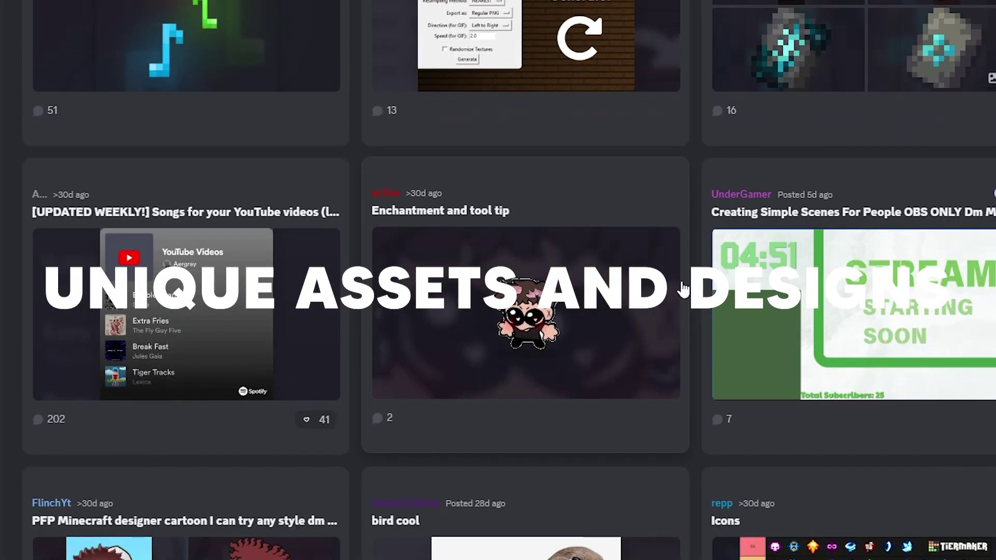
{"action": "scroll", "coordinate": [684, 287], "scroll_direction": "down", "scroll_amount": 5}
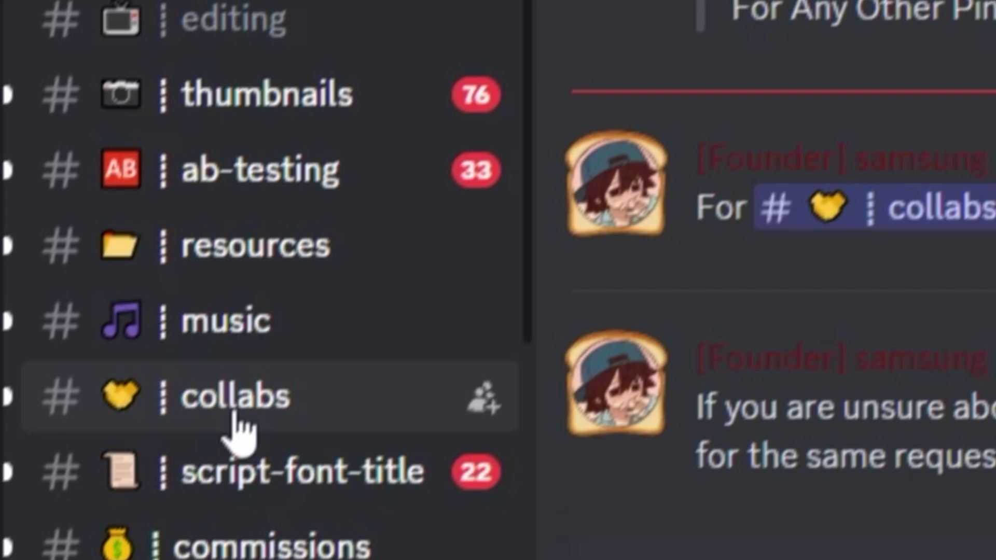
{"action": "left_click", "coordinate": [262, 233]}
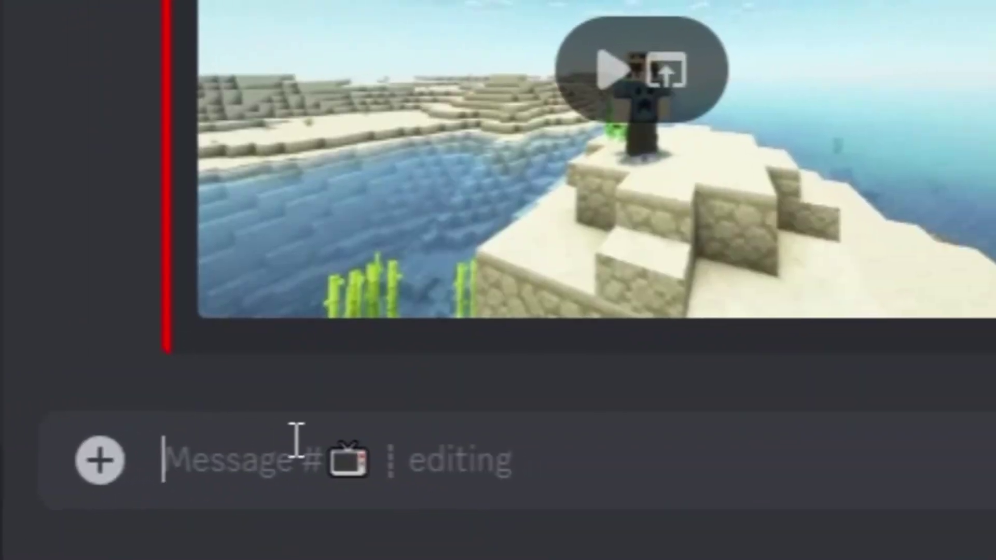
{"action": "type", "text": "@editin"}
{"action": "key", "text": "Tab"}
{"action": "type", "text": "please h"}
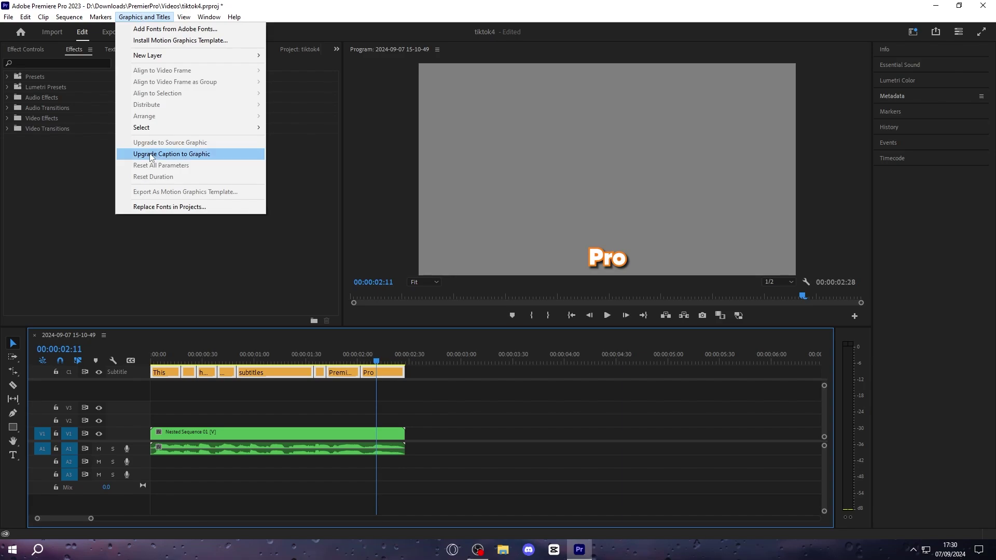
Upgrade the selected captions to graphic clips with Upgrade Caption to Graphic.
{"action": "left_click", "coordinate": [197, 156]}
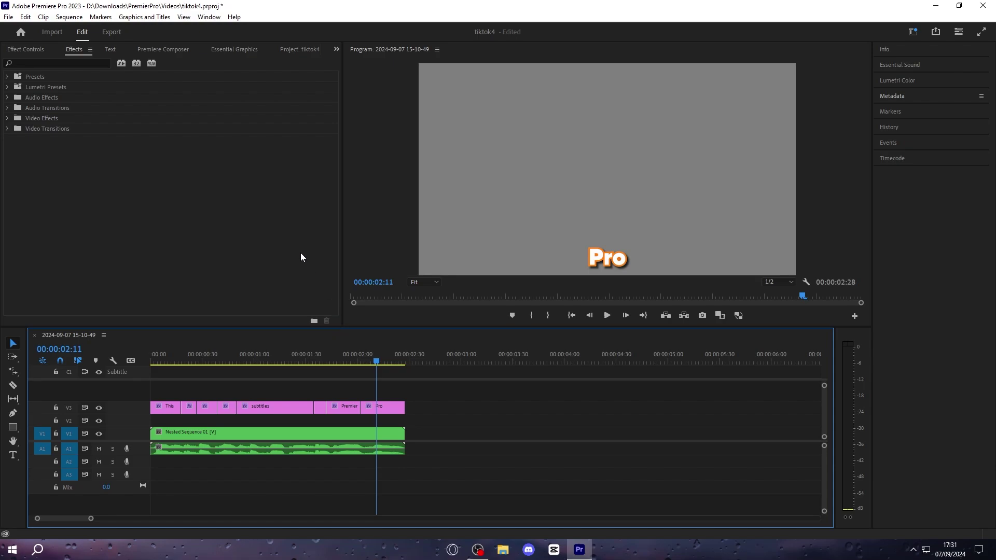
Apply the Transform effect to the Pro graphic clip.
{"action": "left_click", "coordinate": [77, 64]}
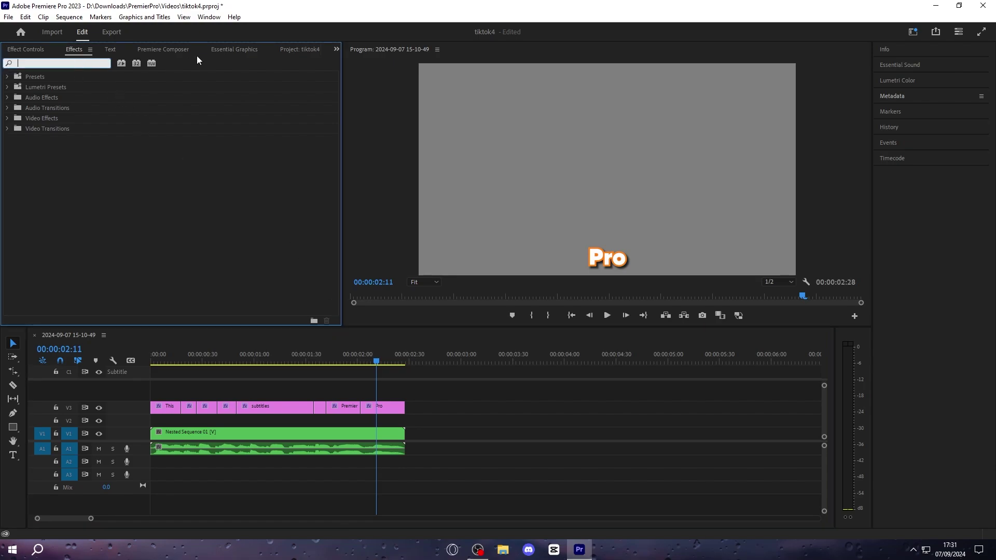
{"action": "type", "text": "transform"}
{"action": "left_click_drag", "start_coordinate": [50, 238], "coordinate": [382, 410]}
{"action": "left_click", "coordinate": [361, 358]}
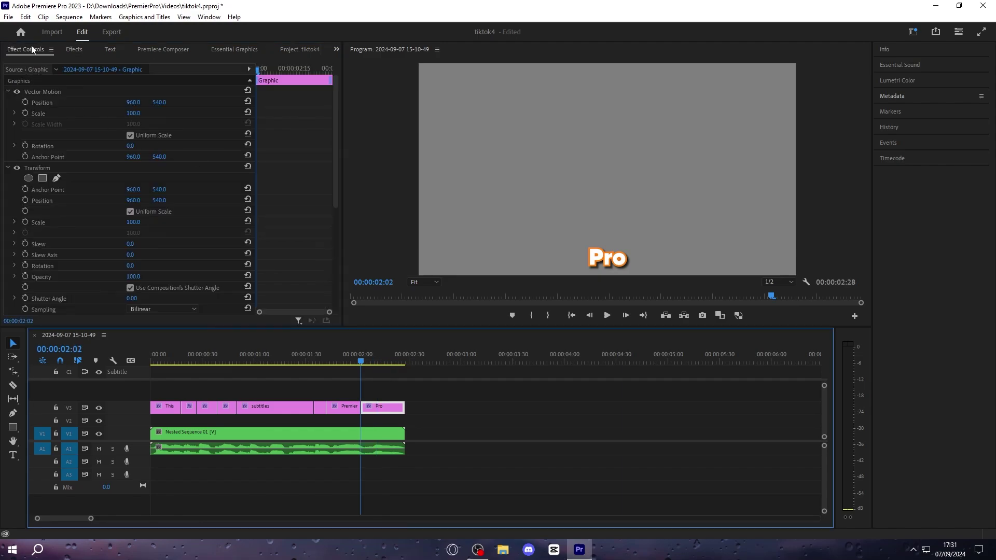
Set the Transform anchor point Y and position Y both to 995.
{"action": "left_click", "coordinate": [70, 193]}
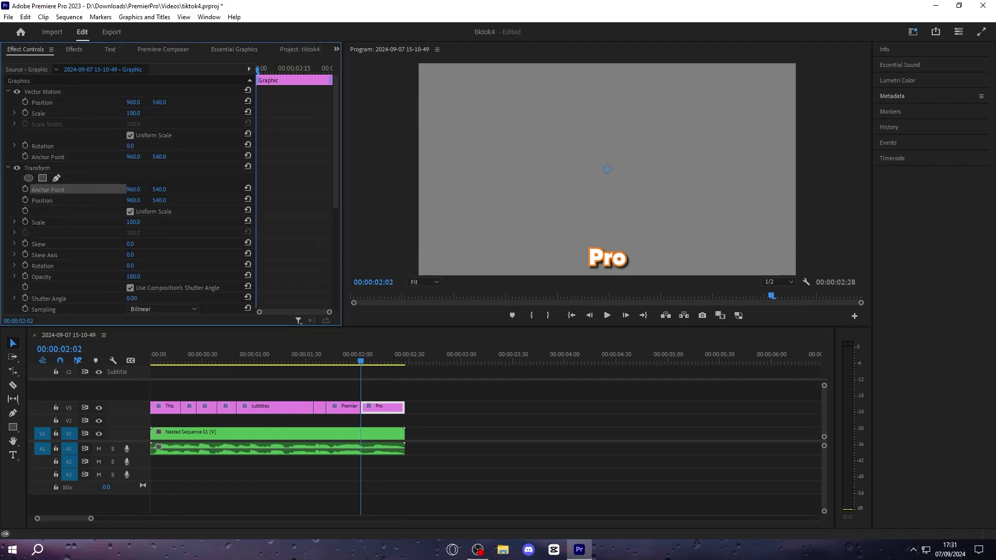
{"action": "left_click_drag", "start_coordinate": [607, 169], "coordinate": [606, 259]}
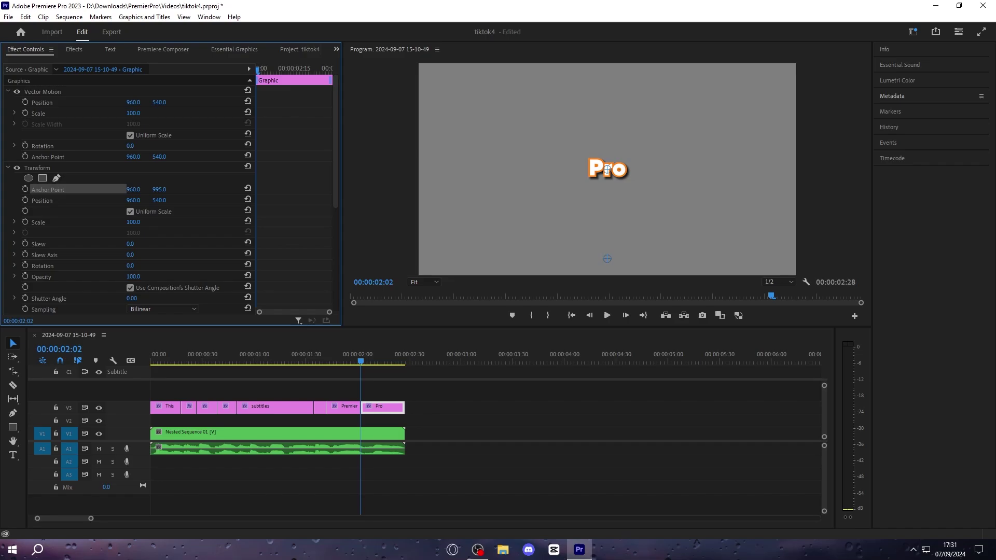
{"action": "left_click", "coordinate": [163, 201]}
{"action": "type", "text": "995"}
{"action": "key", "text": "Return"}
Keyframe the Transform scale from 75 to 100 a few frames later.
{"action": "left_click", "coordinate": [26, 222]}
{"action": "left_click", "coordinate": [133, 222]}
{"action": "type", "text": "75"}
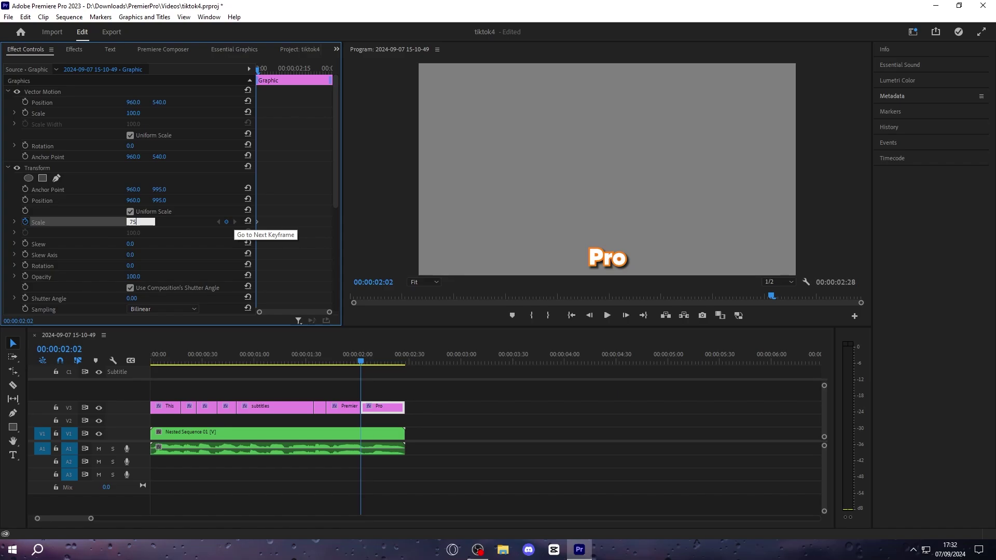
{"action": "key", "text": "Return"}
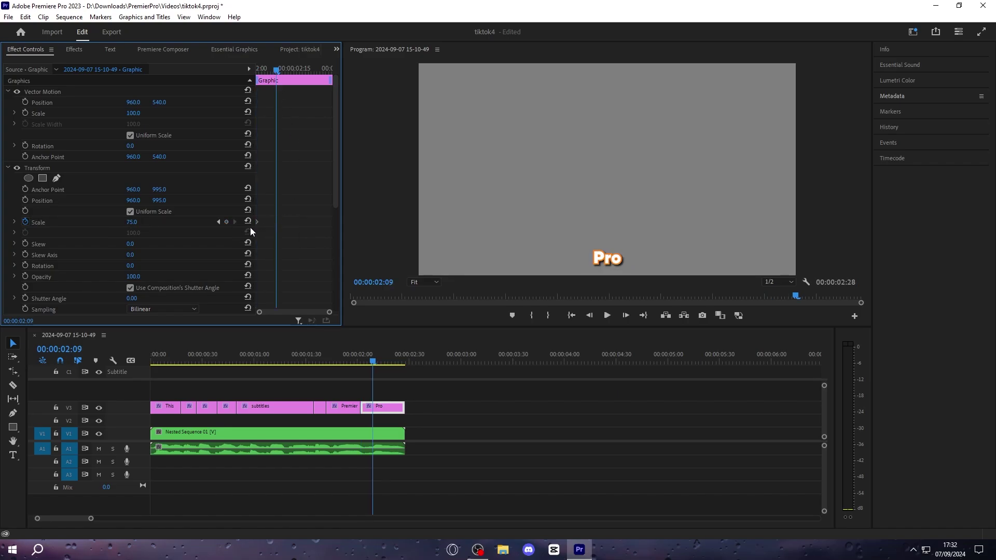
{"action": "left_click", "coordinate": [226, 221]}
{"action": "left_click", "coordinate": [131, 222]}
{"action": "type", "text": "10"}
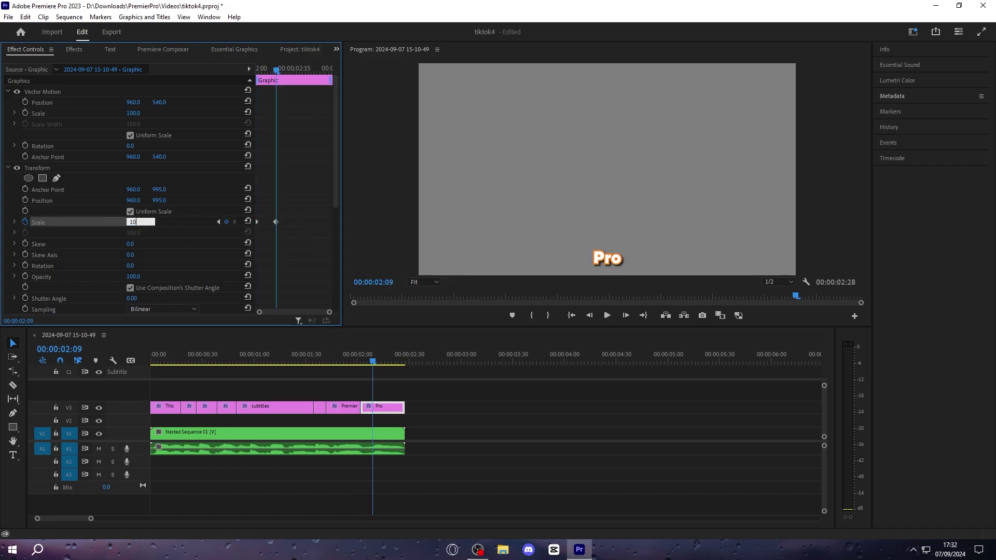
{"action": "type", "text": "0"}
{"action": "key", "text": "Return"}
Apply Ease In to both scale keyframes and steepen the velocity curve.
{"action": "left_click_drag", "start_coordinate": [297, 232], "coordinate": [227, 196]}
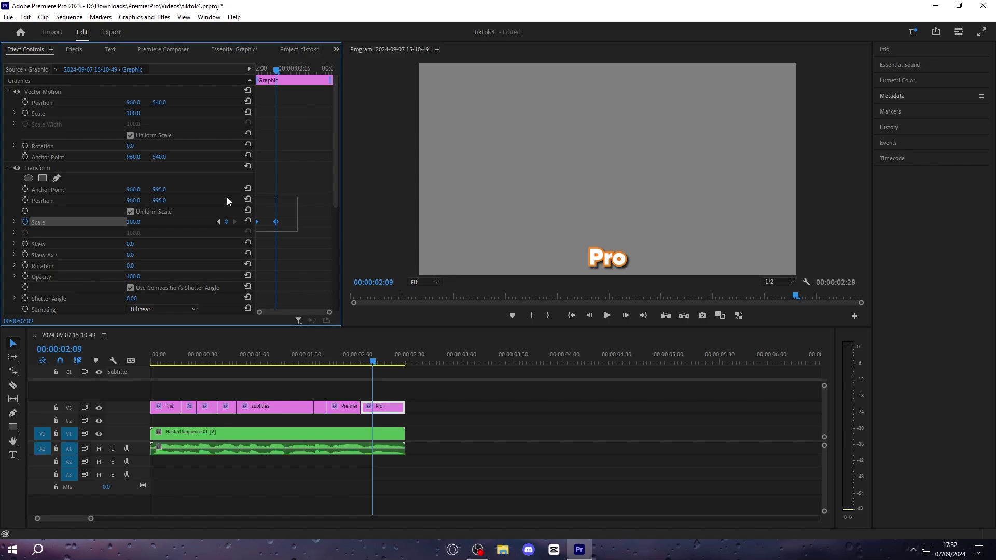
{"action": "right_click", "coordinate": [275, 222]}
{"action": "left_click", "coordinate": [311, 366]}
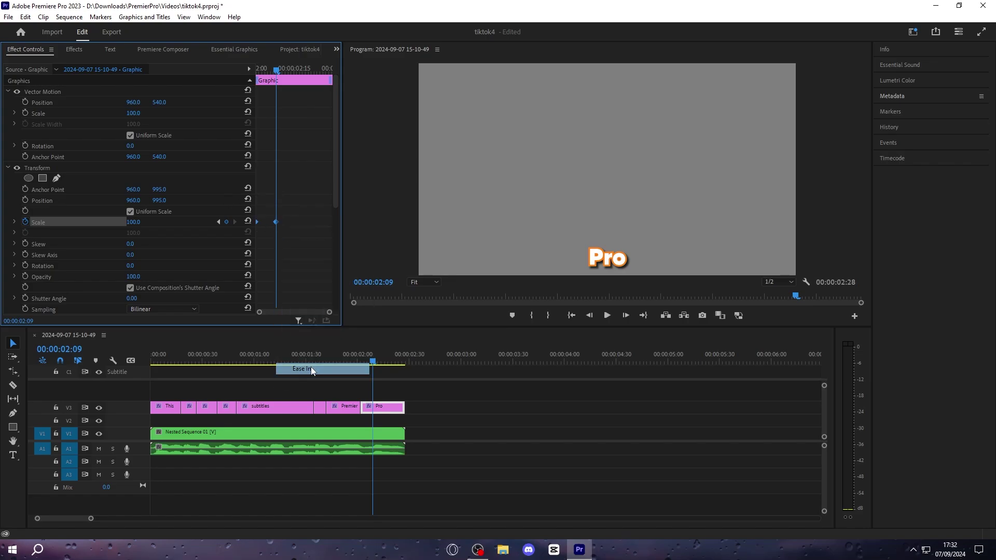
{"action": "left_click", "coordinate": [15, 222]}
{"action": "left_click_drag", "start_coordinate": [280, 259], "coordinate": [265, 259]}
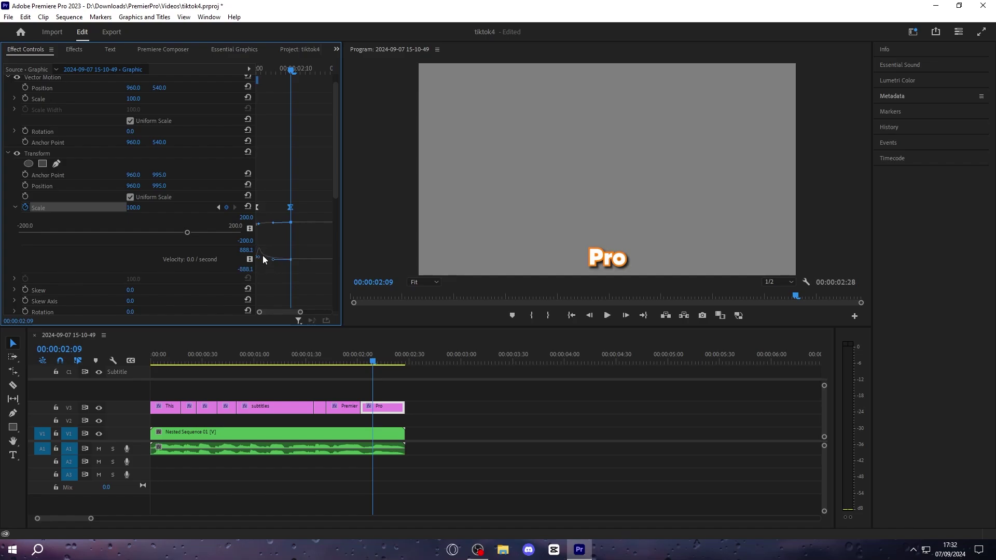
{"action": "scroll", "coordinate": [261, 239], "scroll_direction": "down", "scroll_amount": 1}
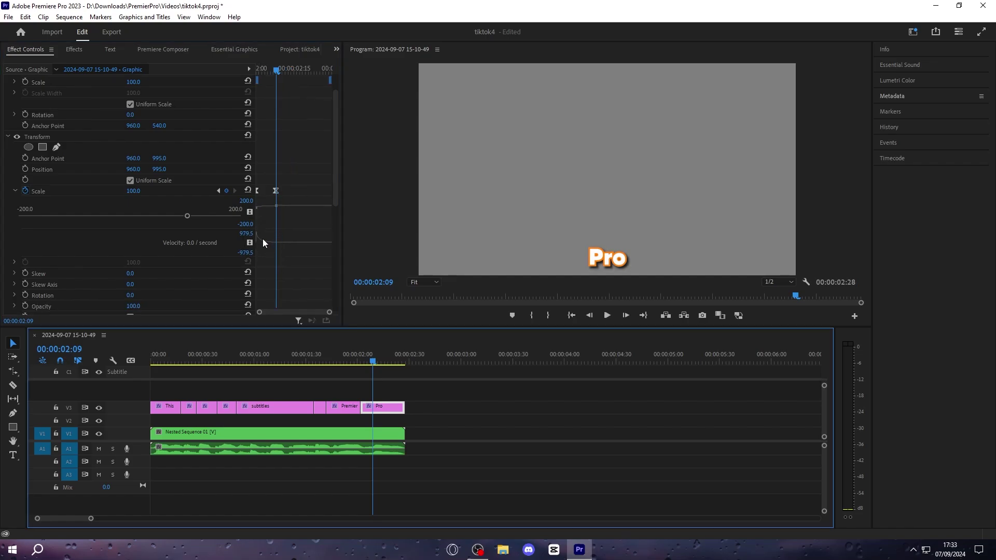
{"action": "scroll", "coordinate": [272, 270], "scroll_direction": "down", "scroll_amount": 7}
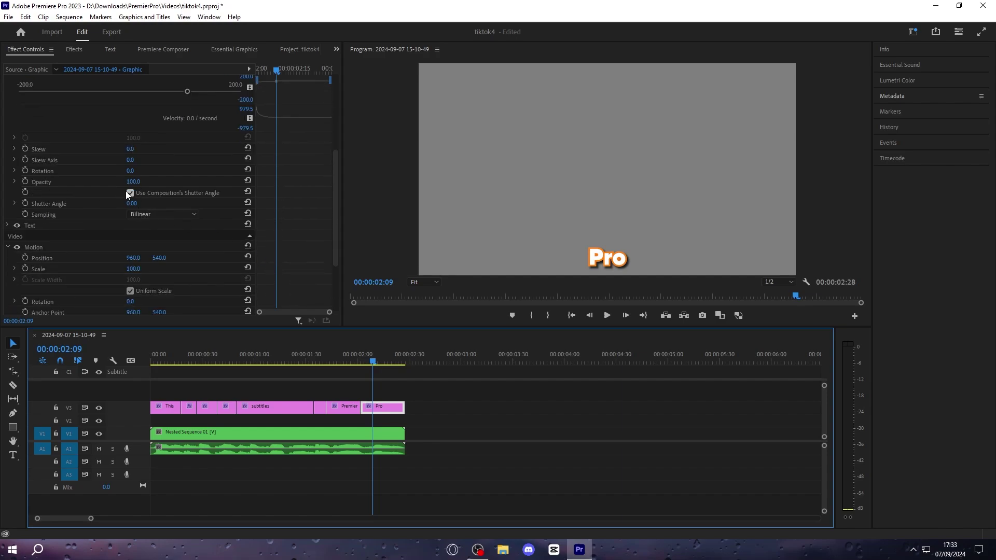
Turn off Use Composition's Shutter Angle on the Pro Transform and play the pop-in.
{"action": "left_click", "coordinate": [130, 193]}
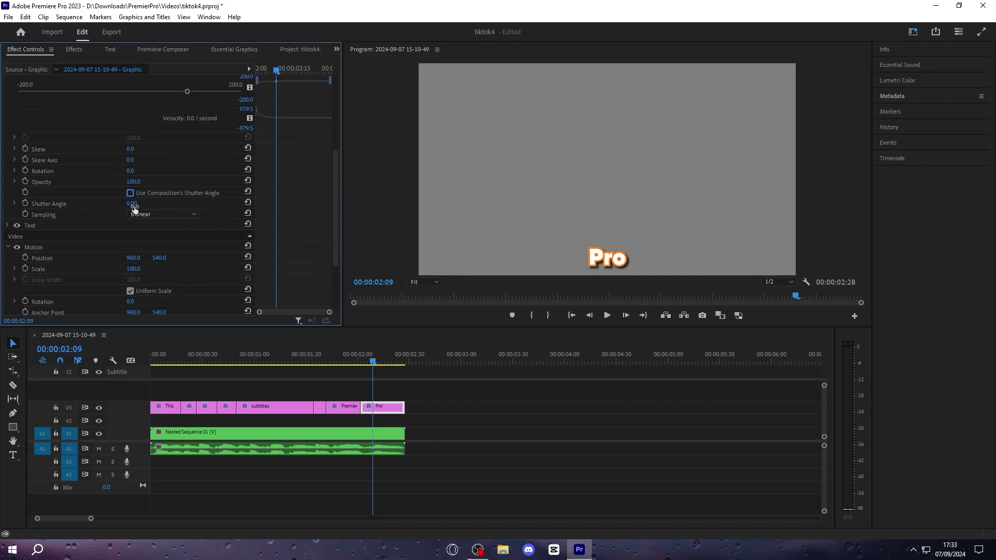
{"action": "left_click", "coordinate": [134, 203]}
{"action": "left_click", "coordinate": [375, 366]}
{"action": "left_click", "coordinate": [360, 357]}
{"action": "key", "text": "space"}
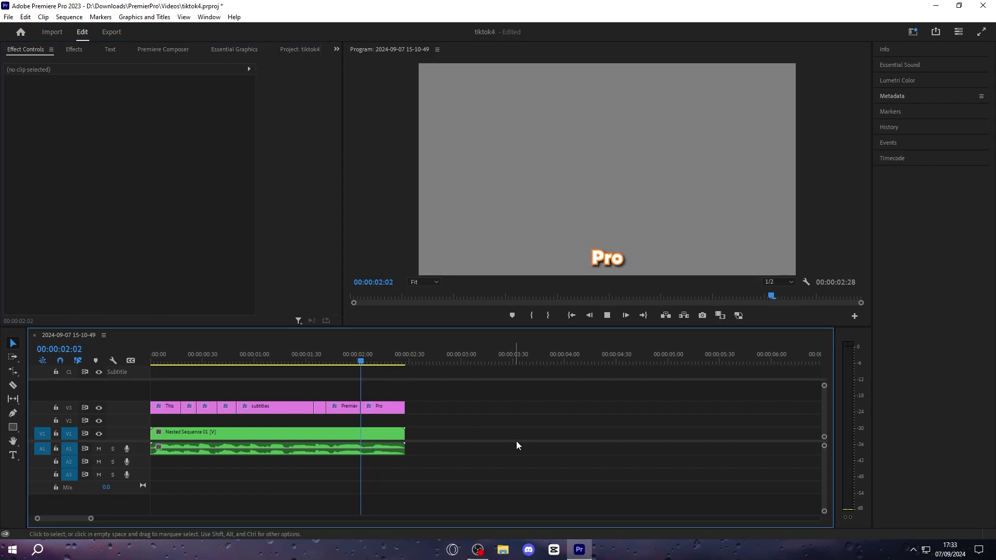
{"action": "left_click", "coordinate": [361, 362]}
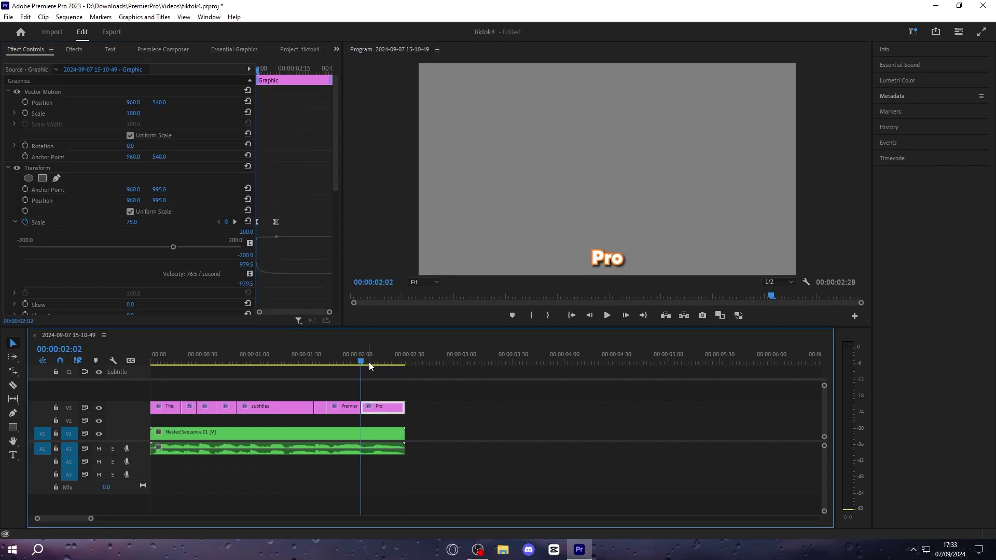
Marquee-select the V3 caption graphics, deselect them, and return the playhead to the start.
{"action": "left_click", "coordinate": [29, 167]}
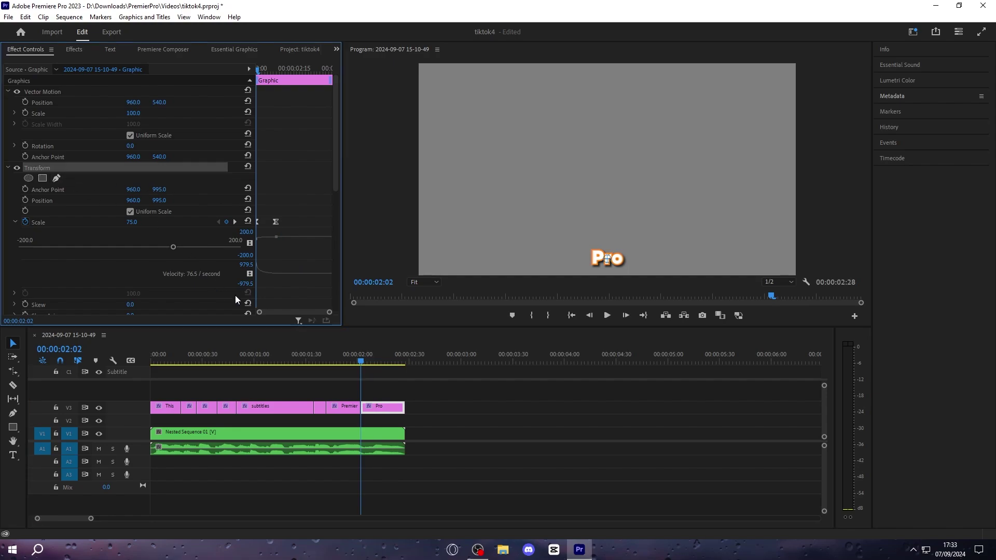
{"action": "left_click", "coordinate": [269, 408]}
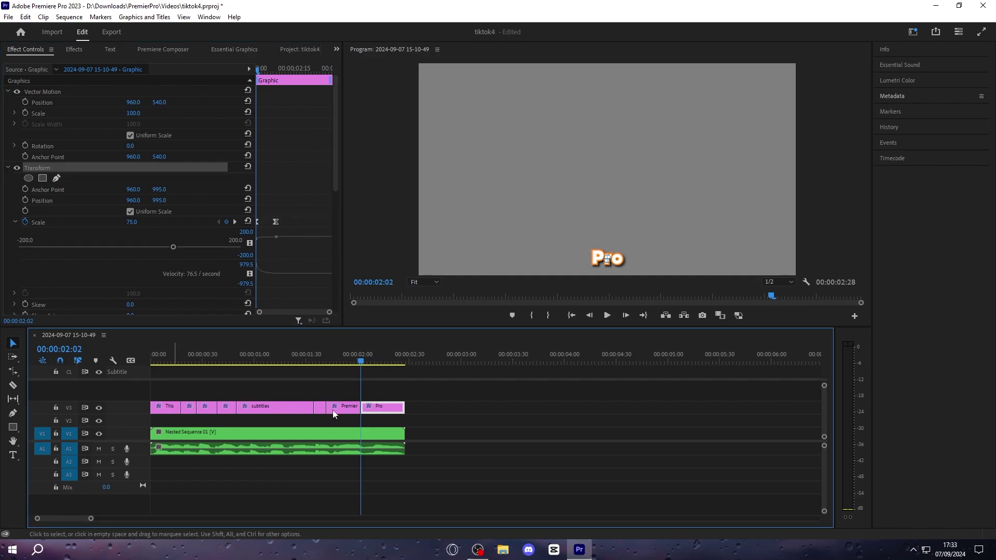
{"action": "left_click_drag", "start_coordinate": [165, 386], "coordinate": [341, 418]}
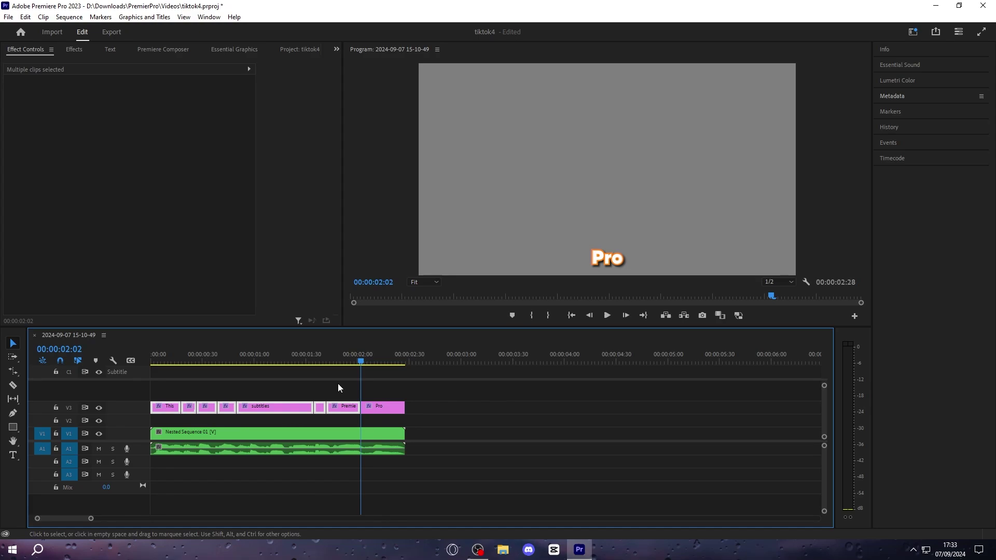
{"action": "left_click", "coordinate": [220, 371]}
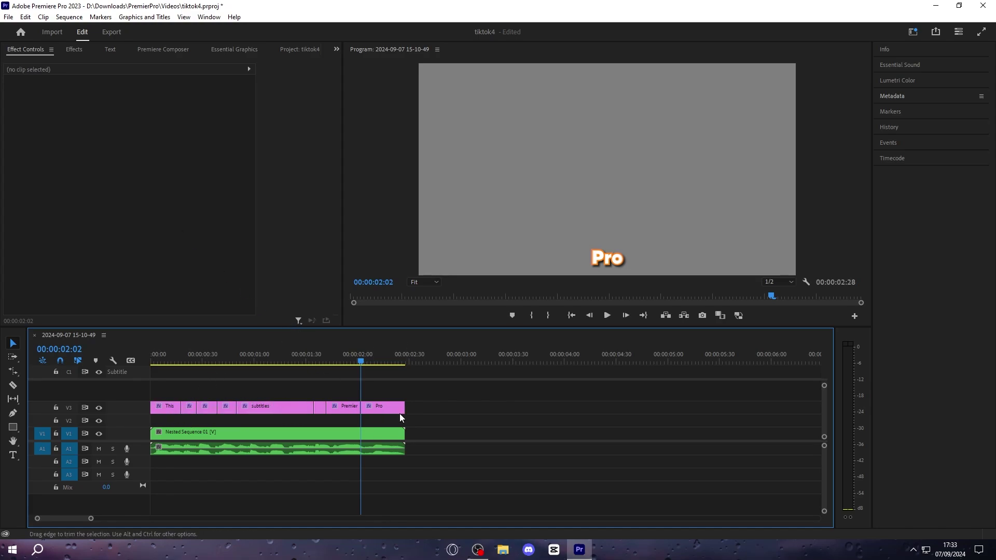
{"action": "left_click_drag", "start_coordinate": [322, 356], "coordinate": [126, 369]}
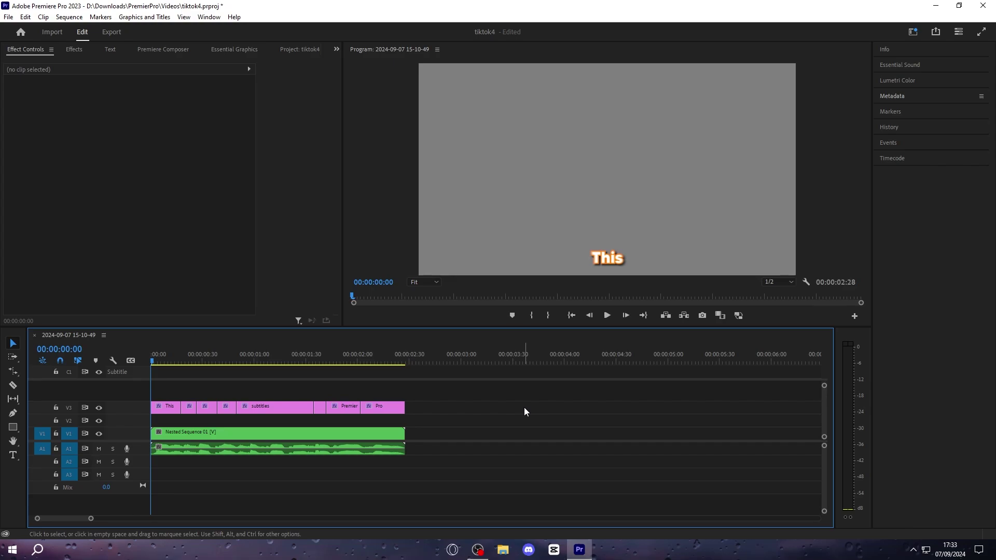
{"action": "key", "text": "space"}
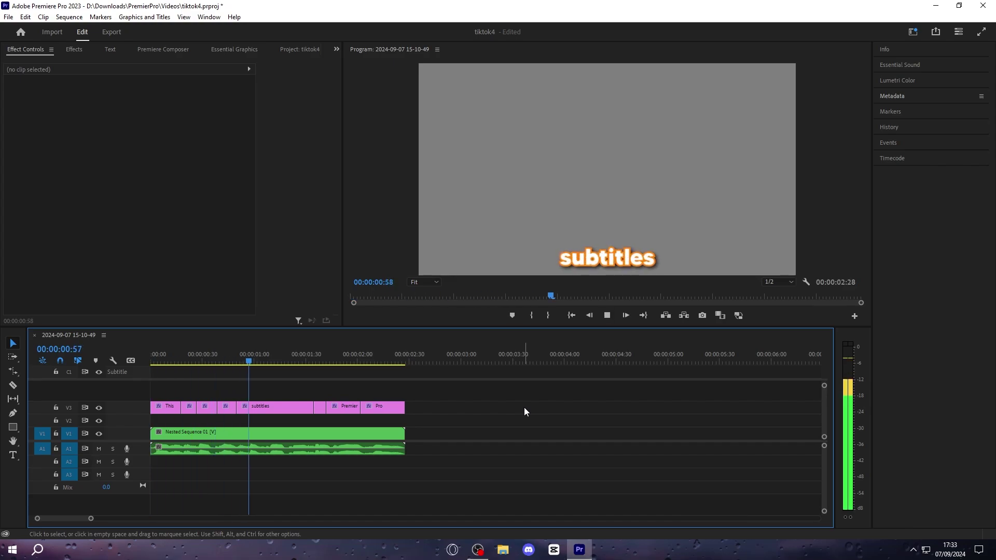
{"action": "key", "text": "space"}
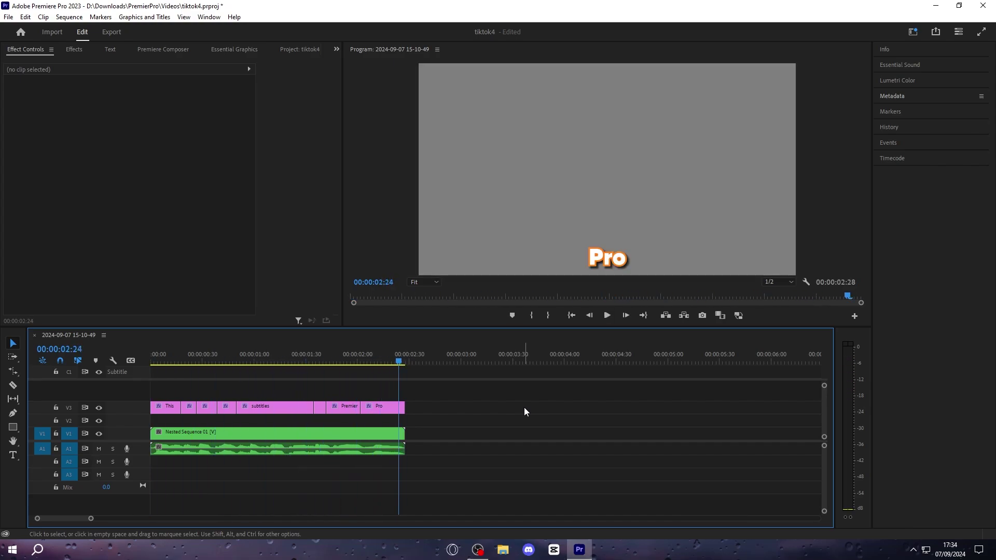